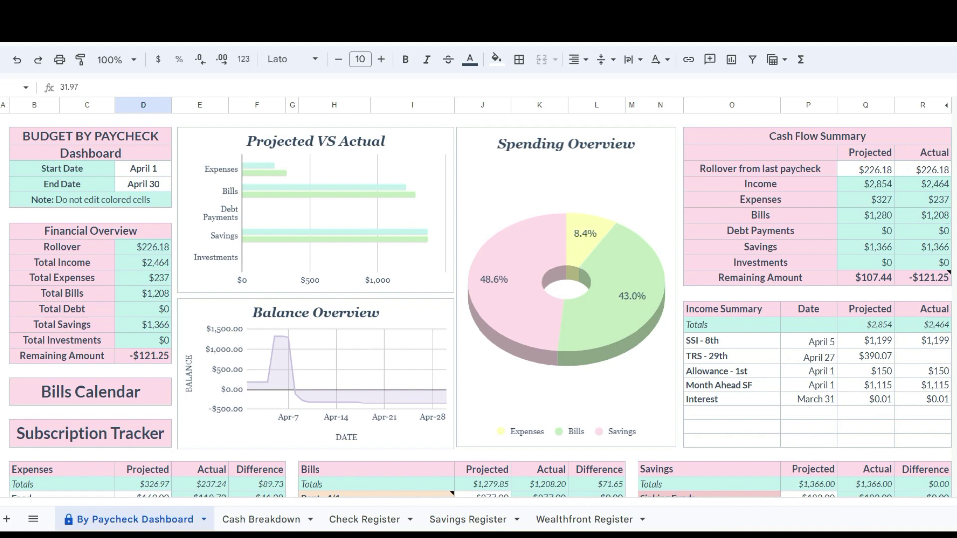
# - Review the actual rollover in the Cash Flow Summary and the SSI, Allowance, Month Ahead SF and TRS entries in the Income Summary
pyautogui.scroll(-1, 481, 305)
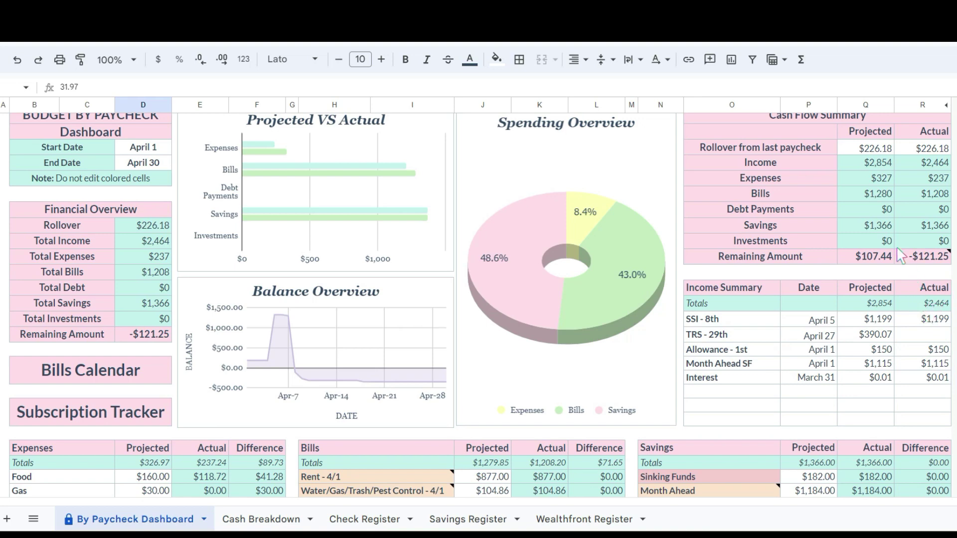
pyautogui.click(932, 148)
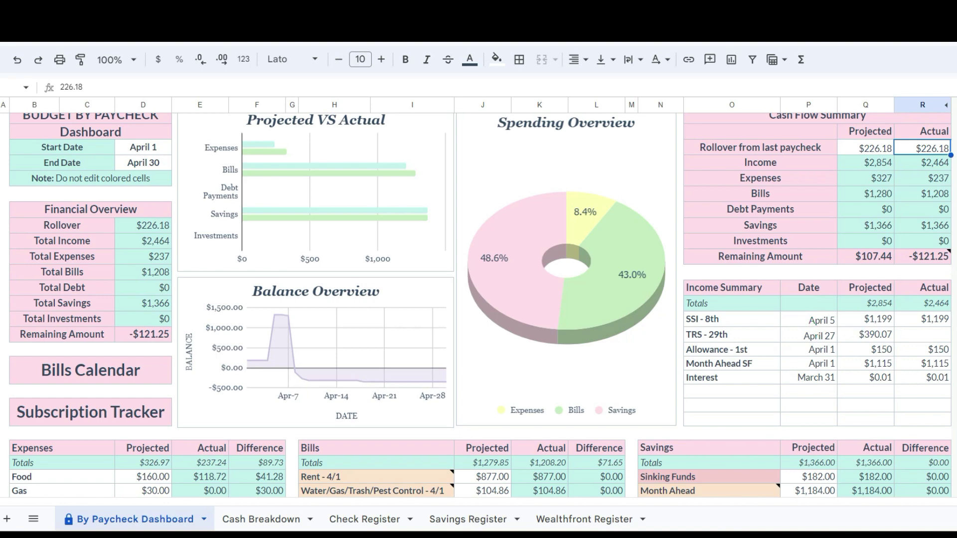
pyautogui.click(919, 323)
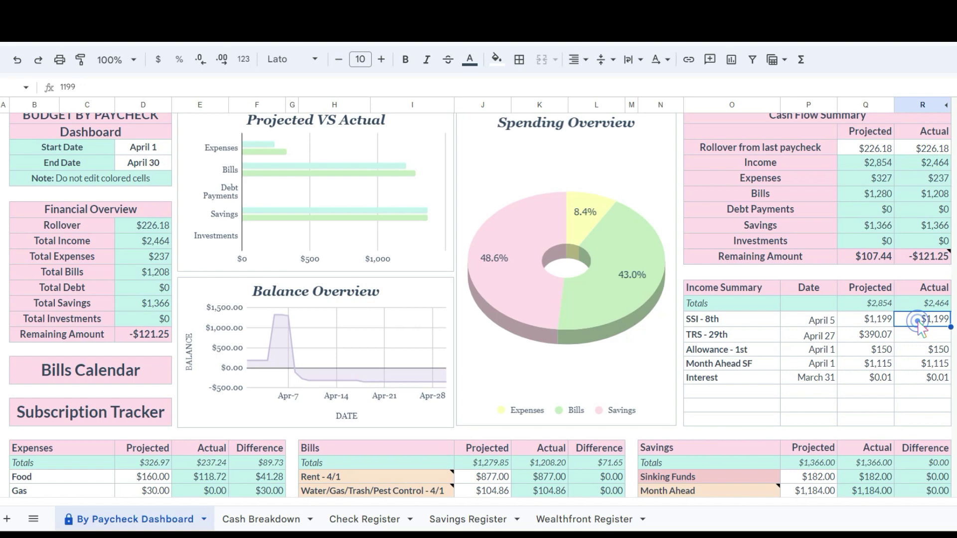
pyautogui.click(926, 352)
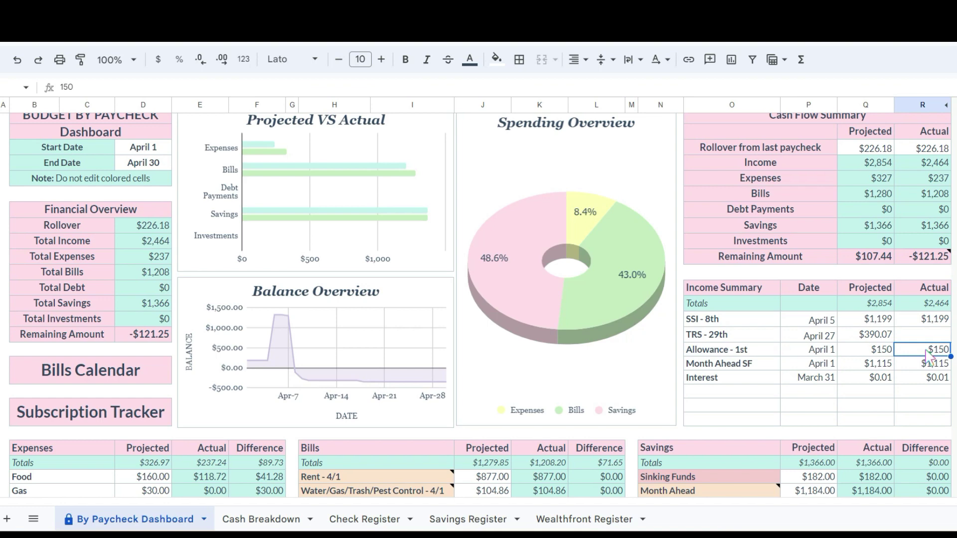
pyautogui.click(920, 363)
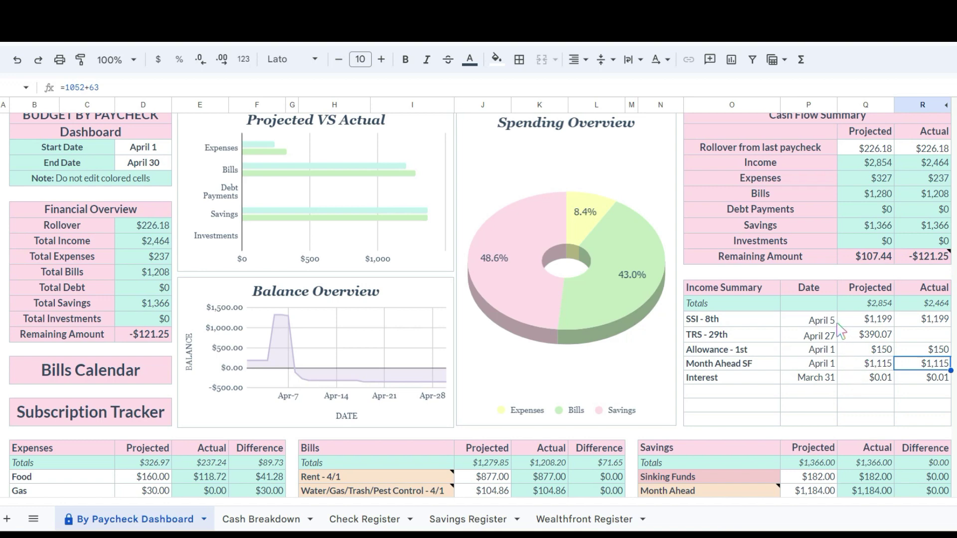
pyautogui.click(922, 336)
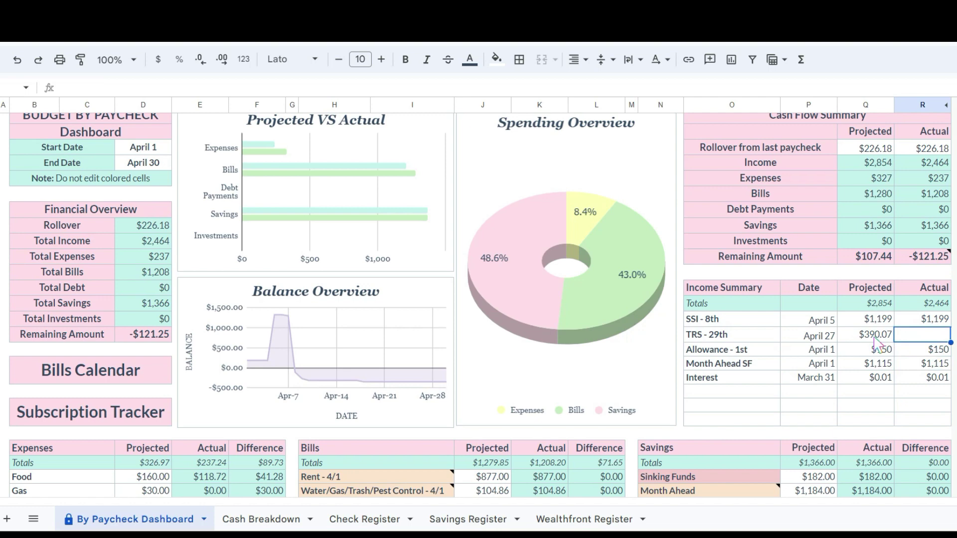
pyautogui.moveTo(768, 344); pyautogui.dragTo(928, 339)
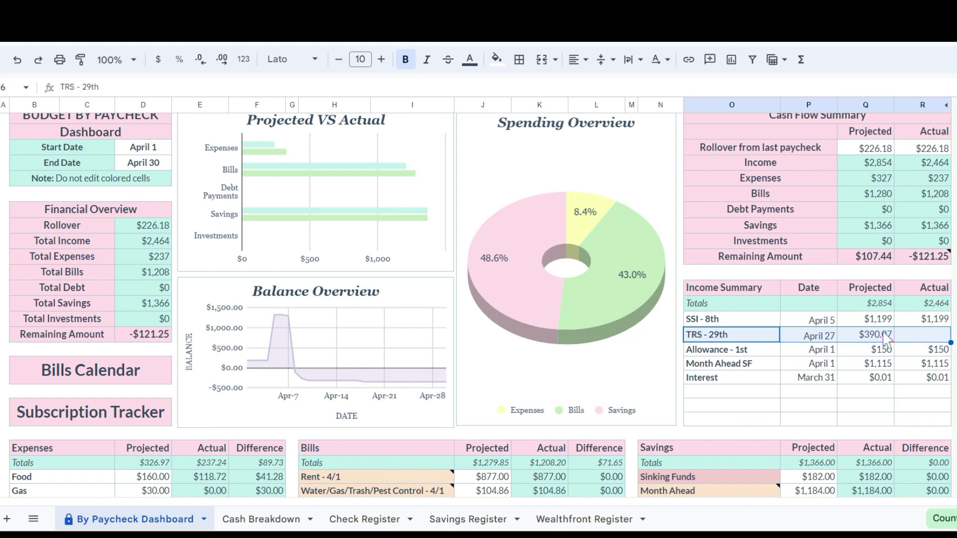
pyautogui.scroll(-2, 887, 341)
pyautogui.scroll(-1, 886, 341)
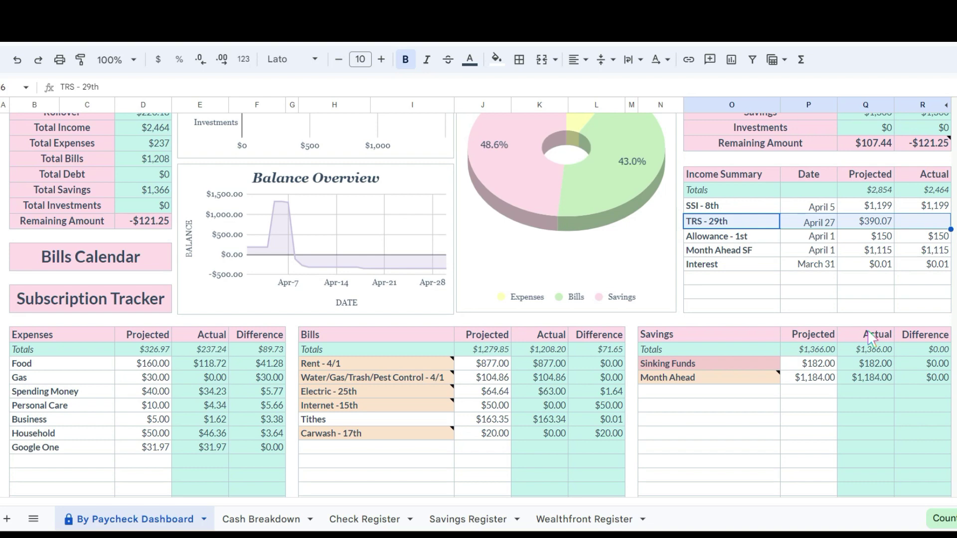
pyautogui.click(876, 225)
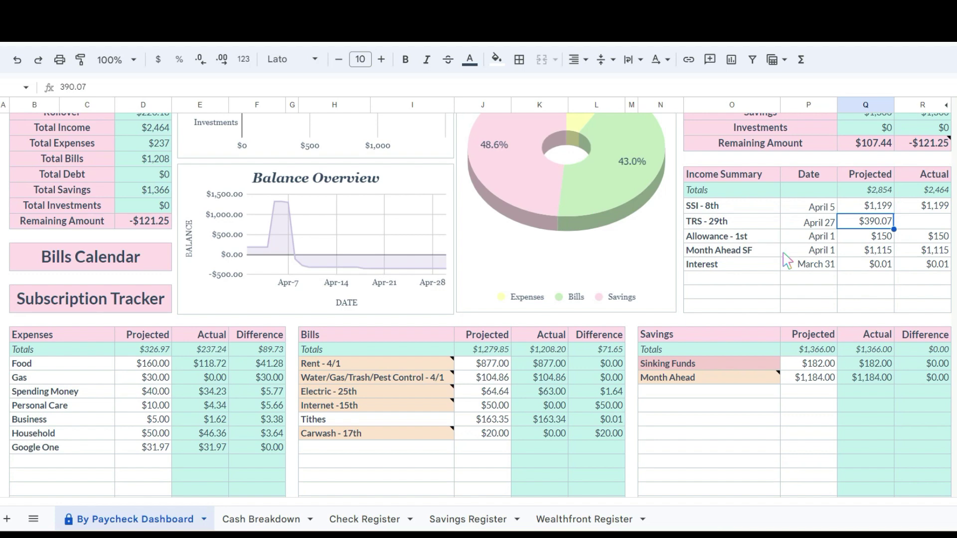
# - Examine the Cash Flow Summary's projected and actual columns, including the projected Remaining Amount
pyautogui.scroll(3, 825, 309)
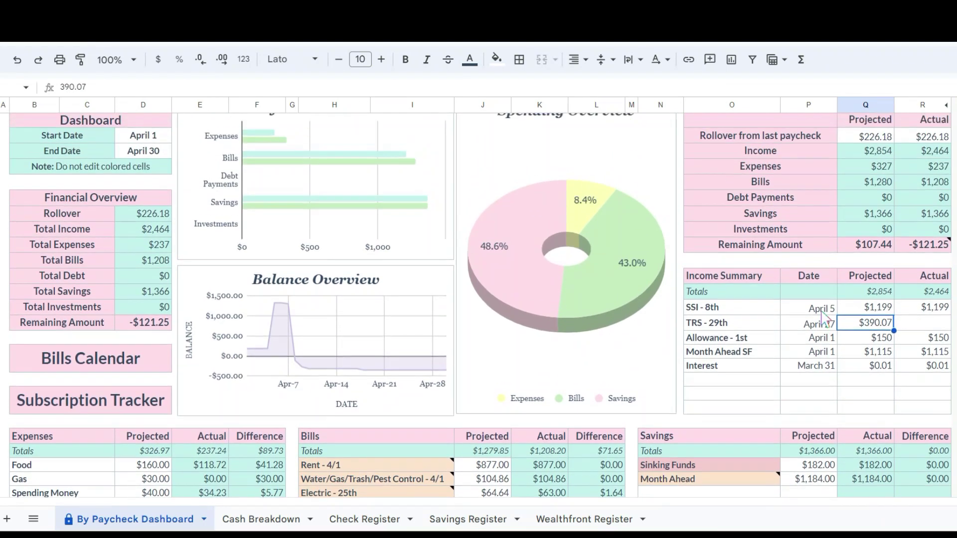
pyautogui.click(876, 250)
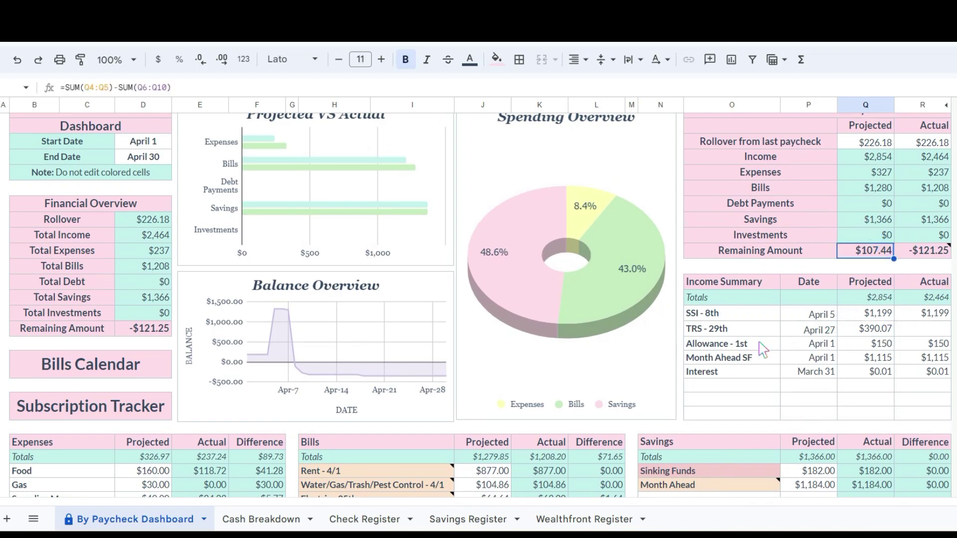
pyautogui.click(867, 126)
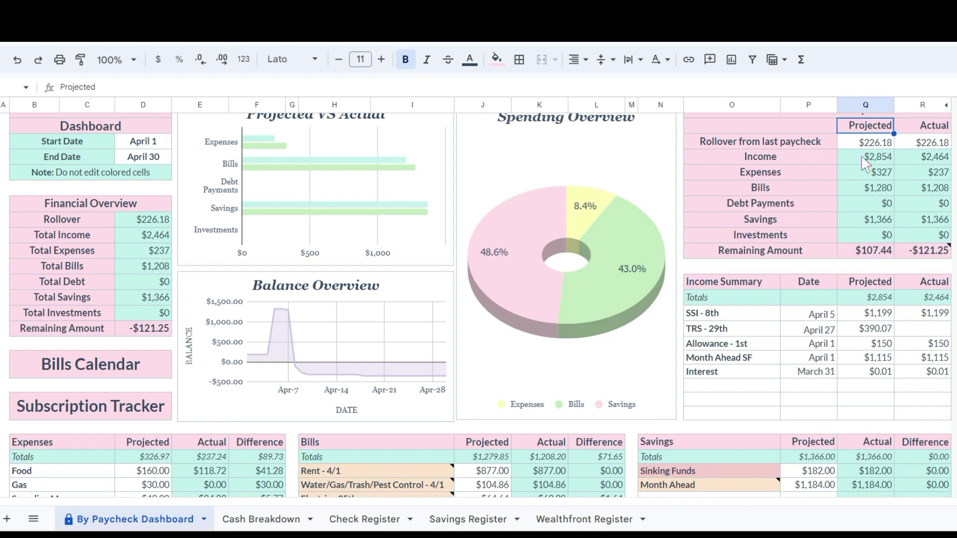
pyautogui.moveTo(937, 144); pyautogui.dragTo(934, 256)
pyautogui.click(843, 199)
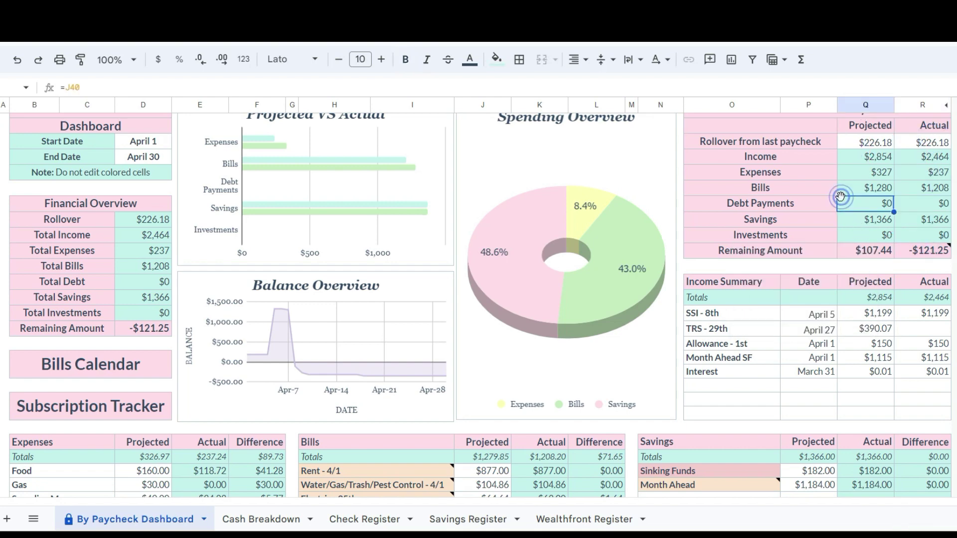
pyautogui.click(878, 251)
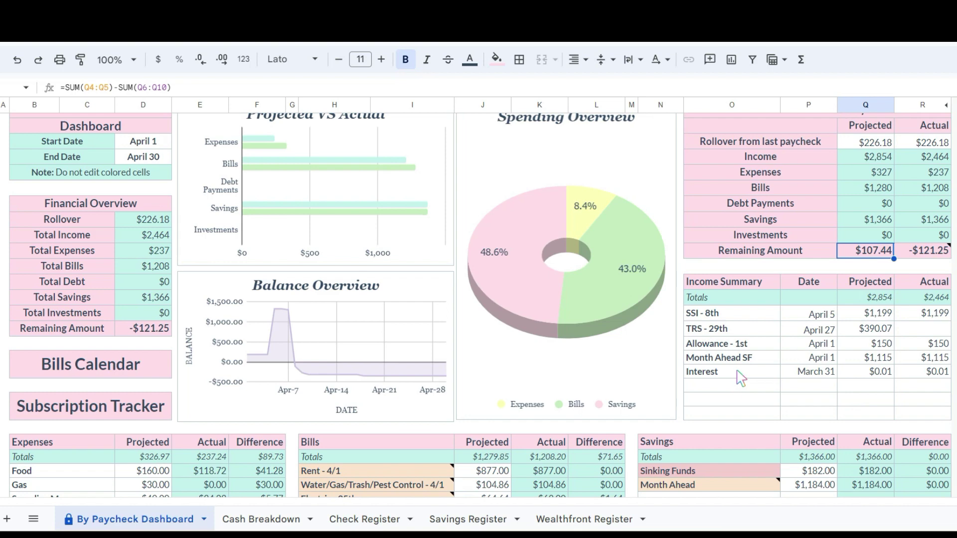
# - Check the projected SSI income and the projected Electric bill on the dashboard
pyautogui.scroll(-2, 741, 374)
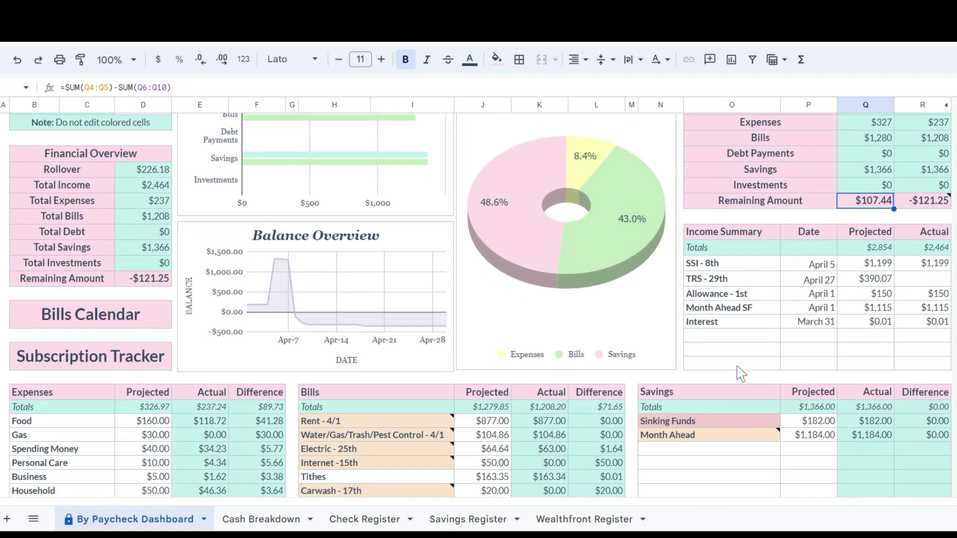
pyautogui.click(868, 258)
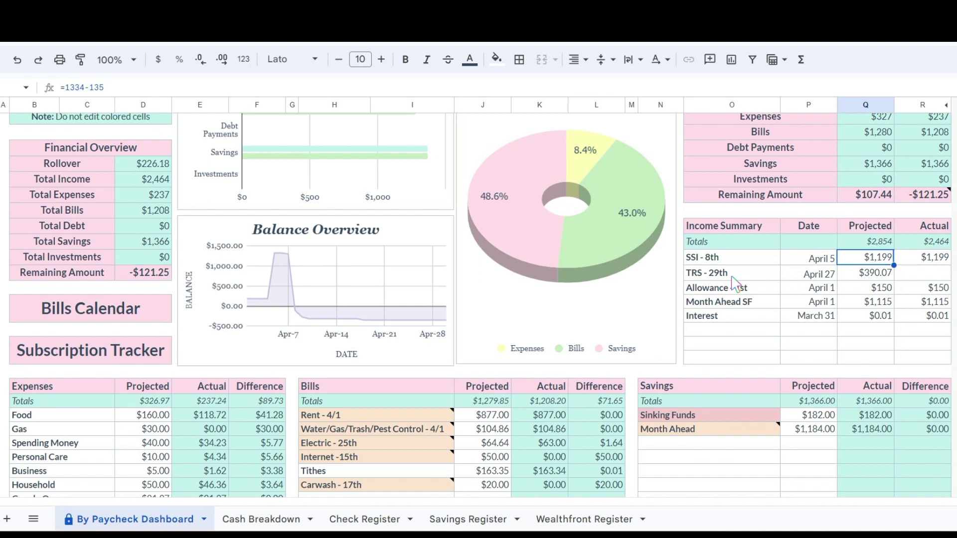
pyautogui.scroll(-3, 733, 279)
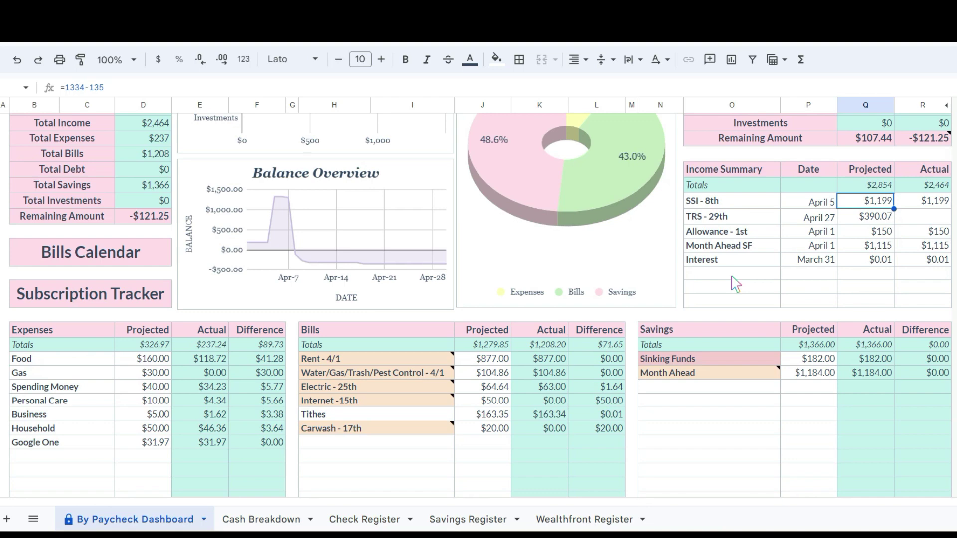
pyautogui.scroll(-3, 736, 284)
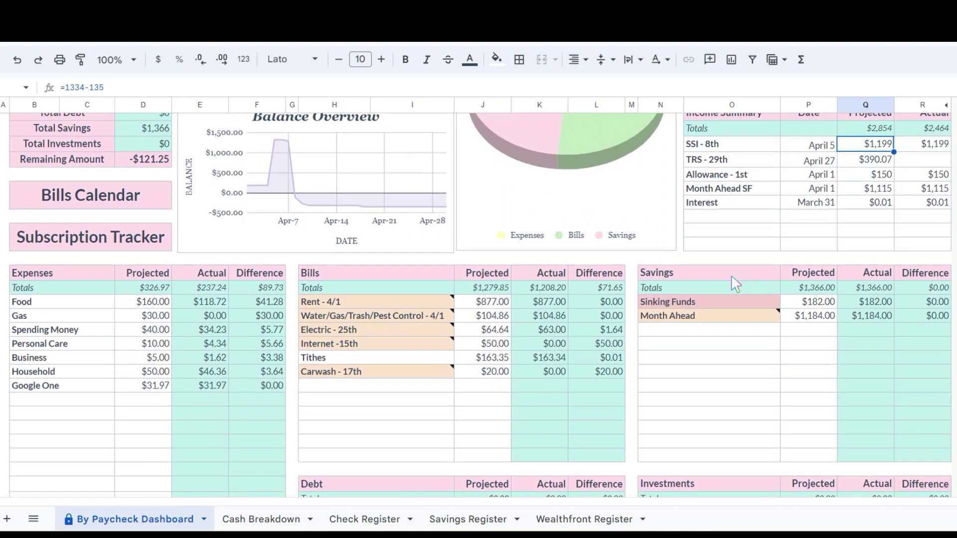
pyautogui.click(500, 332)
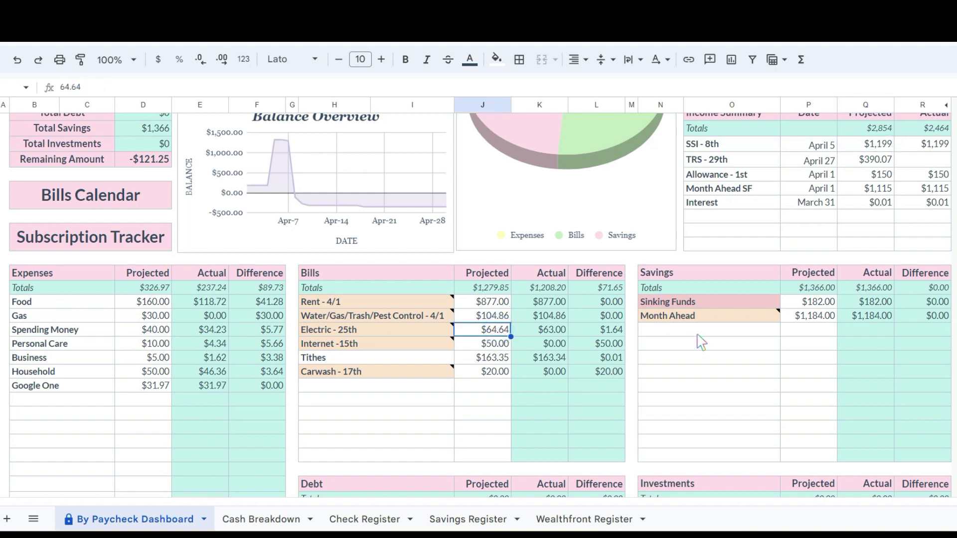
# - Examine the Savings table's Sinking Funds and Month Ahead rows, including the Month Ahead note and the projected amounts' formulas
pyautogui.click(688, 334)
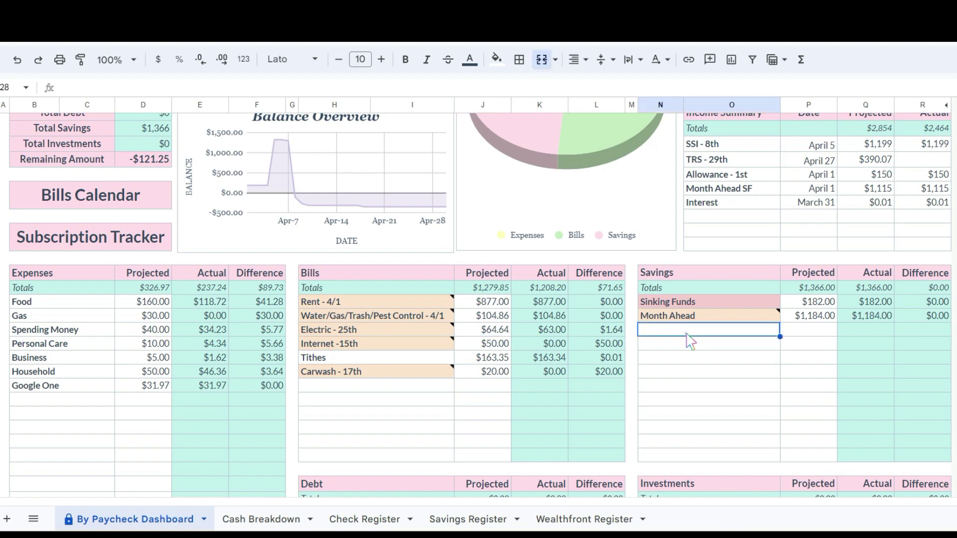
pyautogui.moveTo(728, 316)
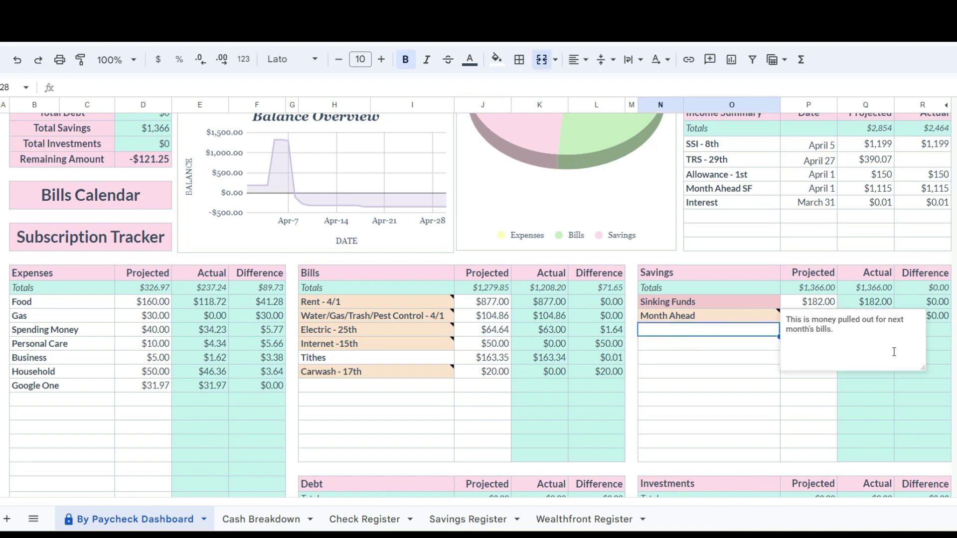
pyautogui.click(687, 402)
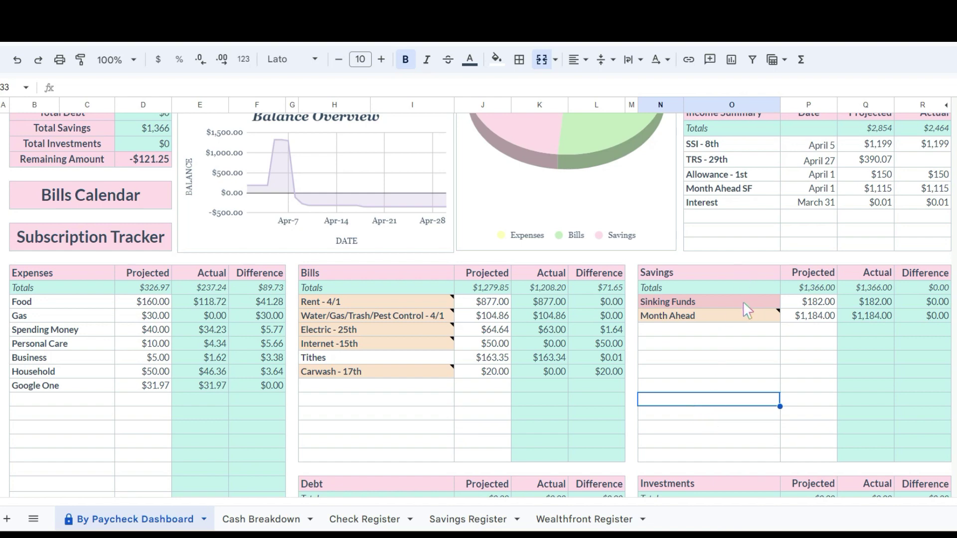
pyautogui.moveTo(743, 302); pyautogui.dragTo(802, 301)
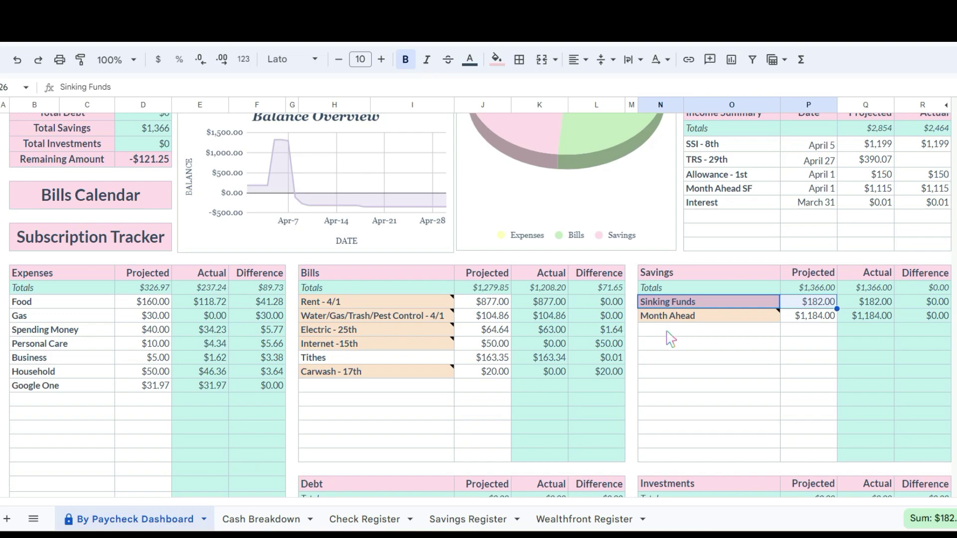
pyautogui.click(685, 330)
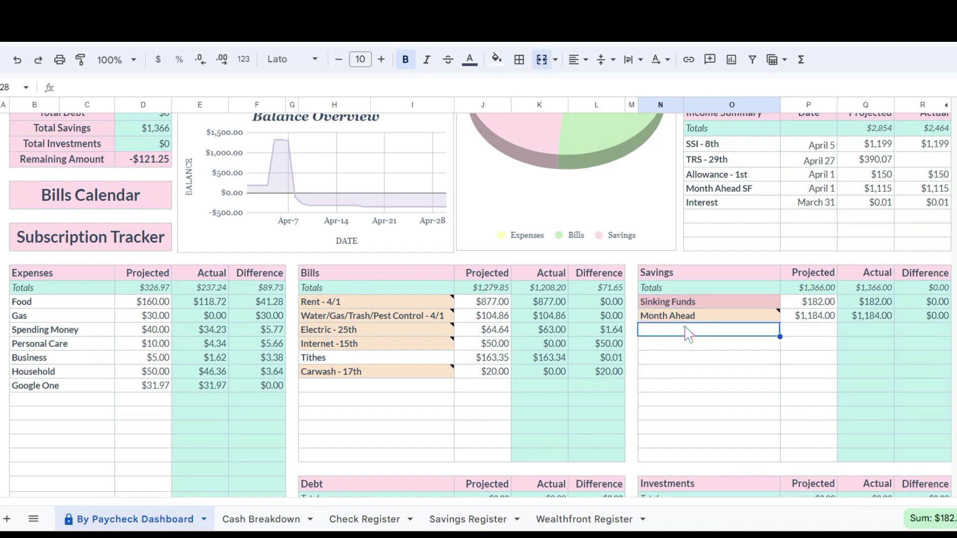
pyautogui.moveTo(688, 329)
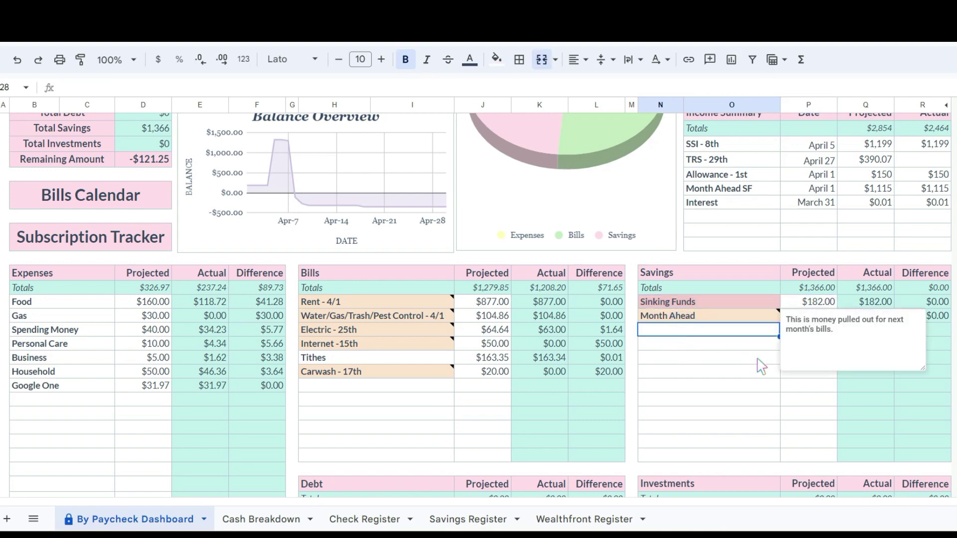
pyautogui.click(681, 371)
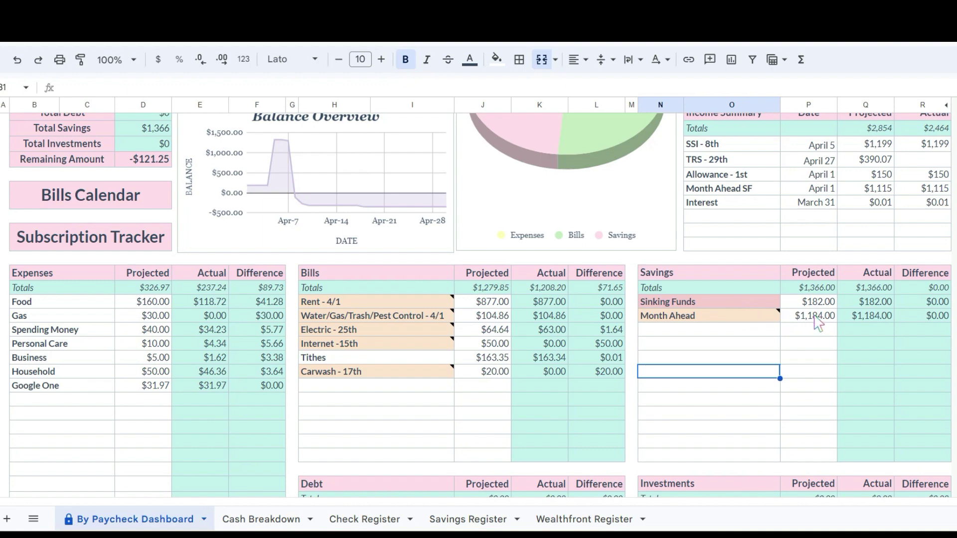
pyautogui.click(824, 303)
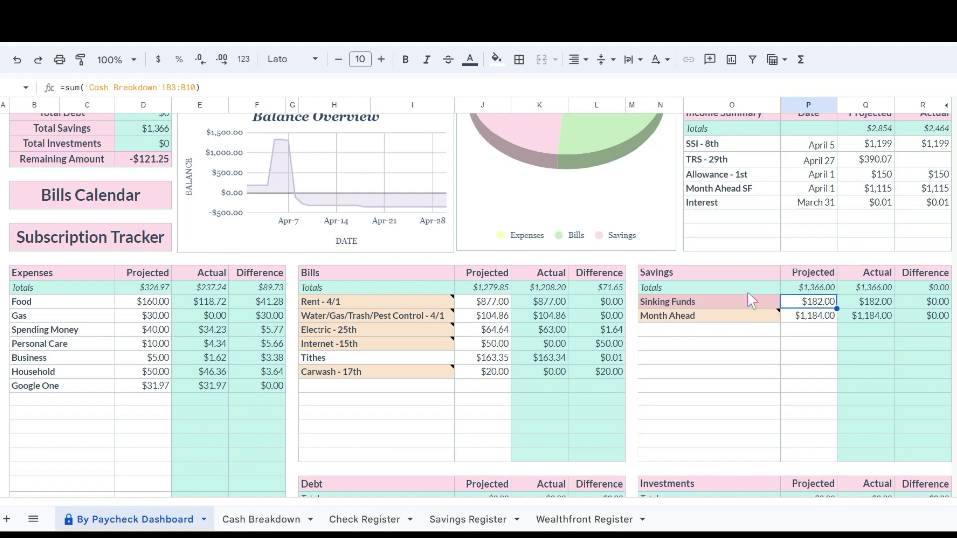
pyautogui.click(720, 318)
pyautogui.click(771, 329)
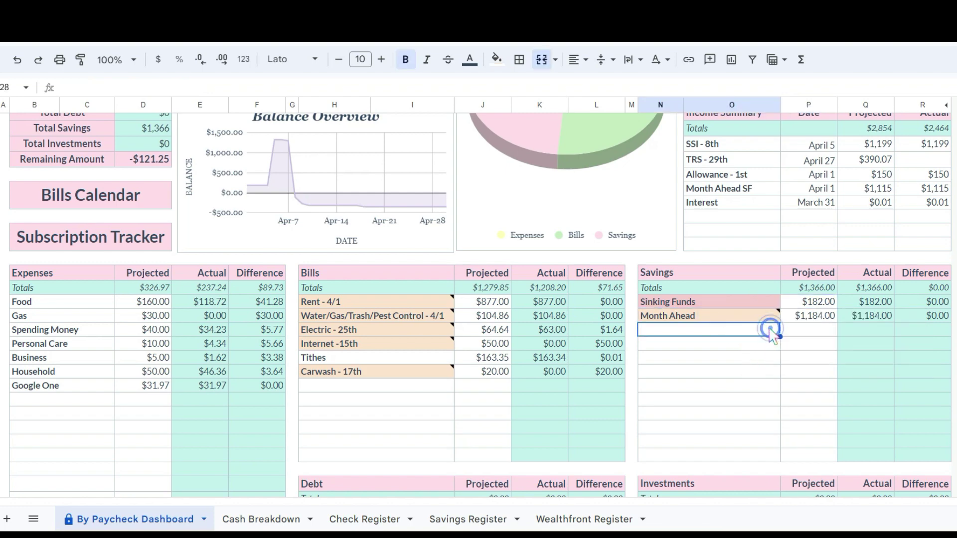
pyautogui.click(824, 319)
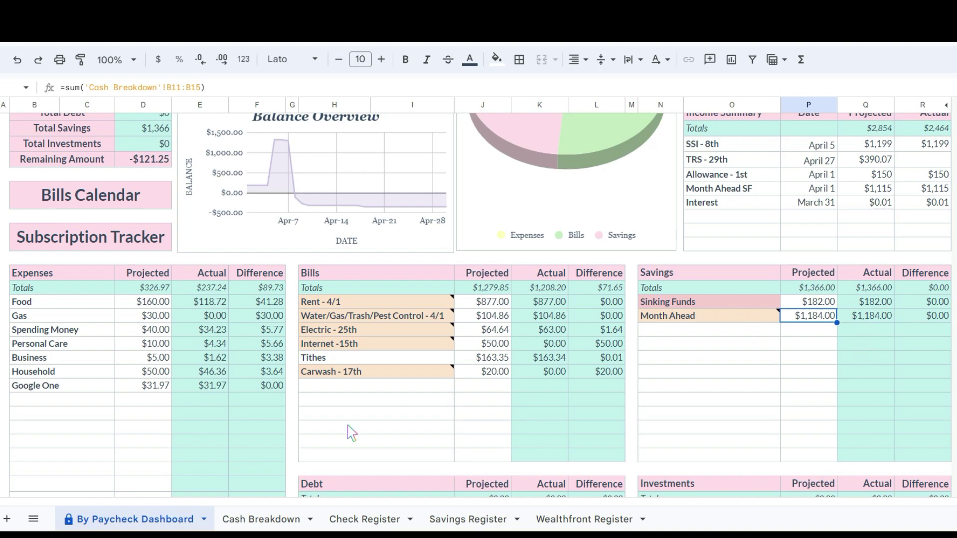
# - Check the Utilities envelope amount on the Cash Breakdown sheet and return to the By Paycheck Dashboard
pyautogui.click(258, 518)
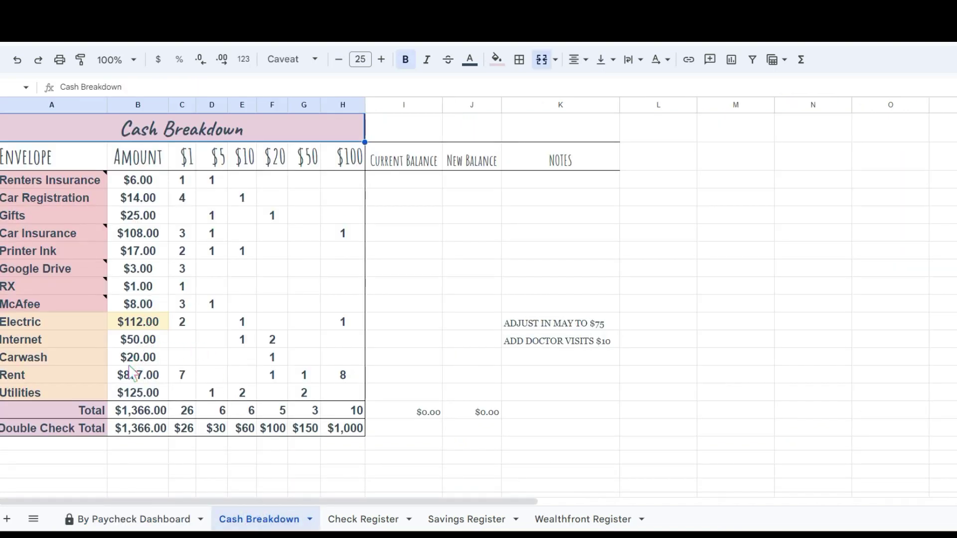
pyautogui.click(135, 393)
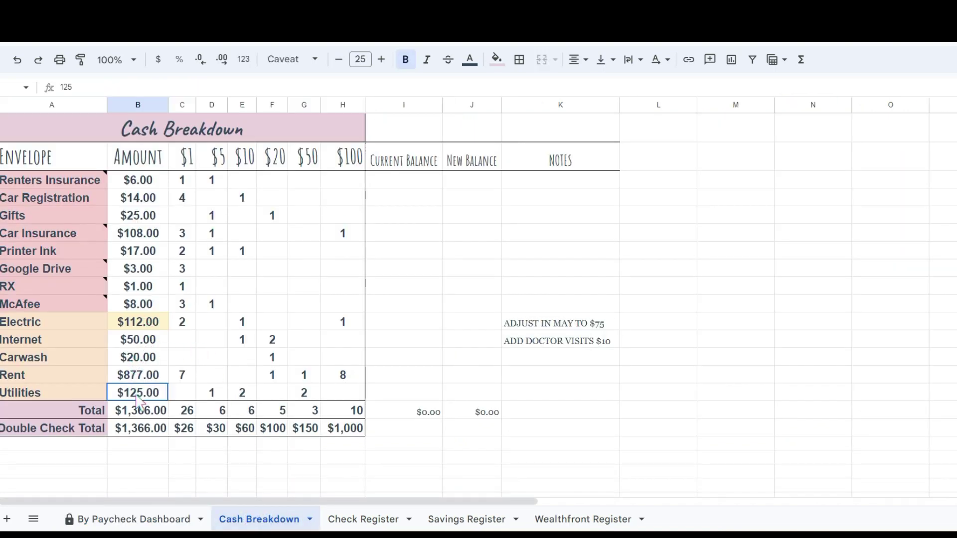
pyautogui.click(147, 521)
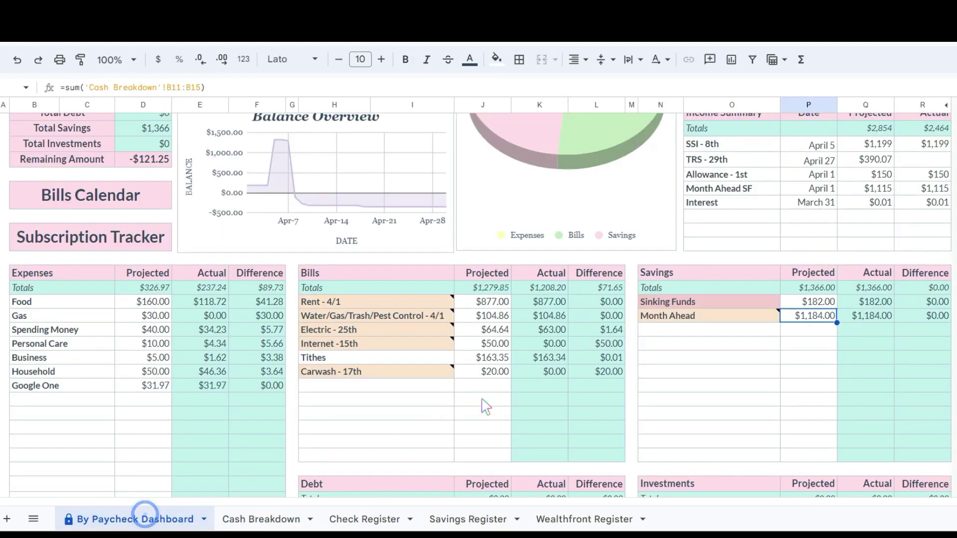
# - Review the projected Food and Spending Money amounts in the Expenses table
pyautogui.click(390, 388)
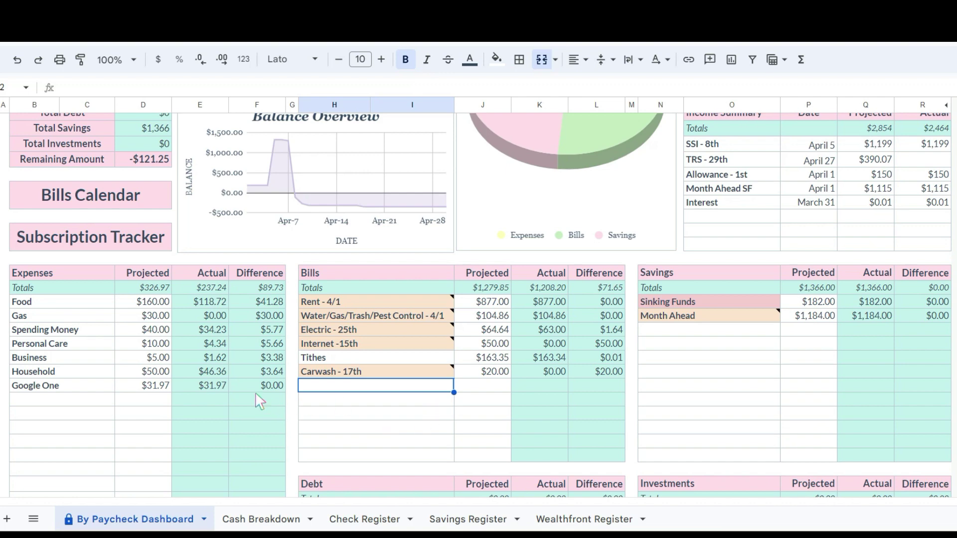
pyautogui.click(147, 305)
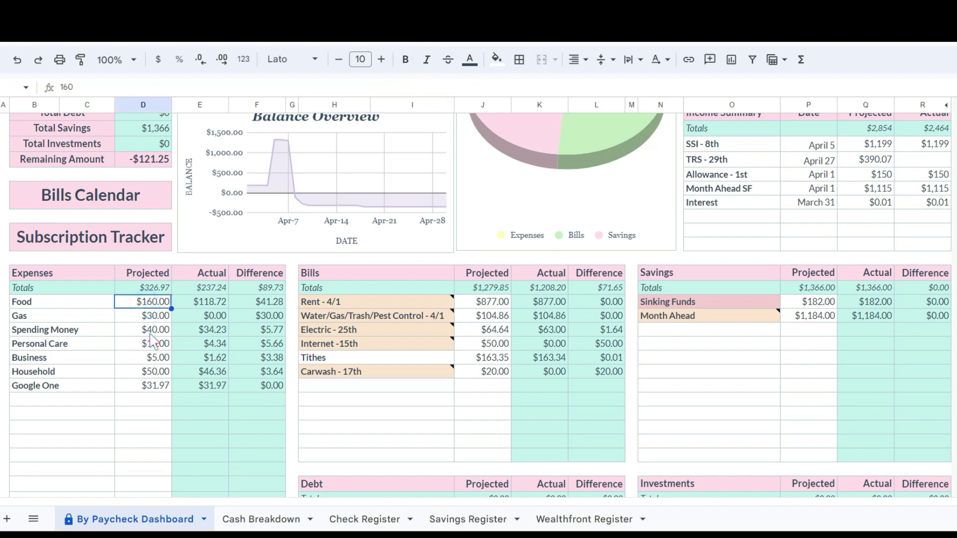
pyautogui.click(152, 330)
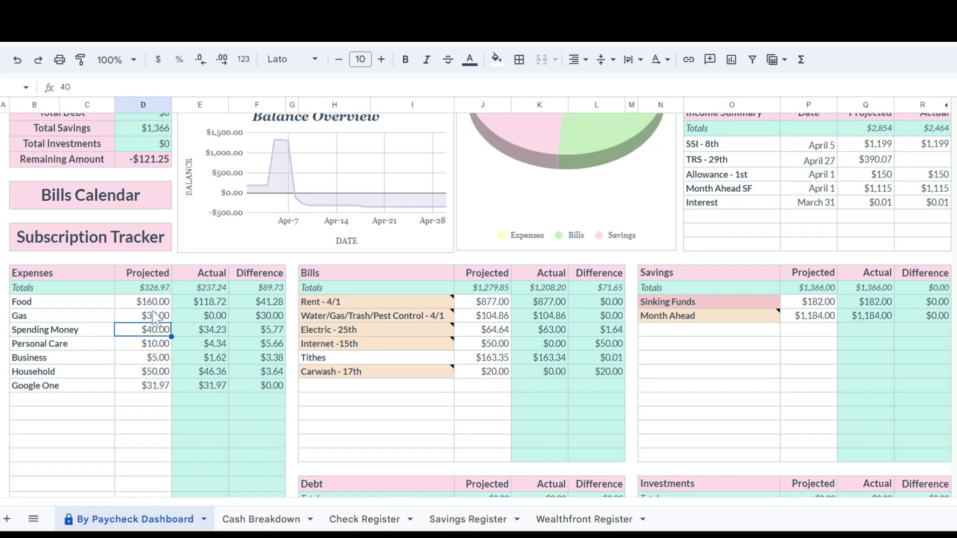
# - Review the Food, Spending Money, Personal Care, Business and Household rows and their projected amounts in the Expenses table
pyautogui.click(53, 302)
pyautogui.click(45, 330)
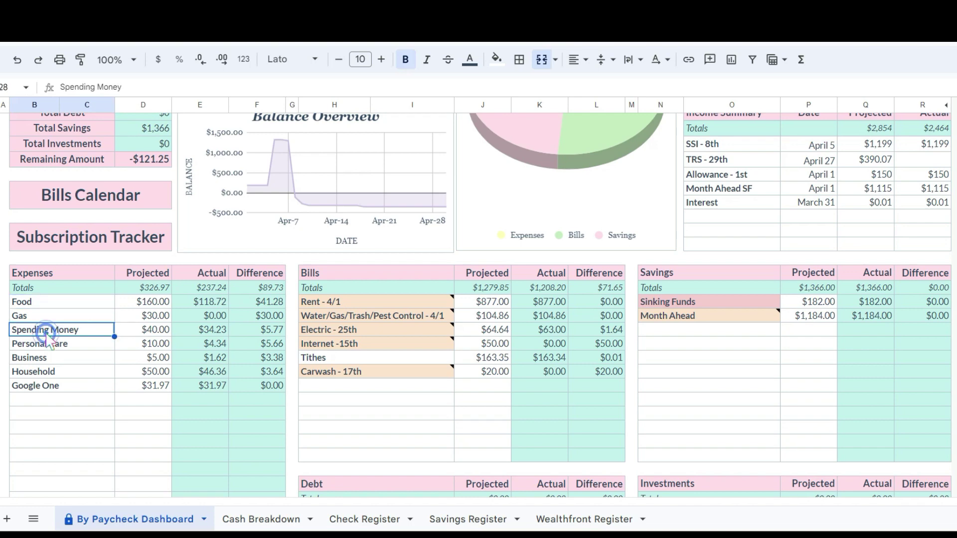
pyautogui.click(62, 344)
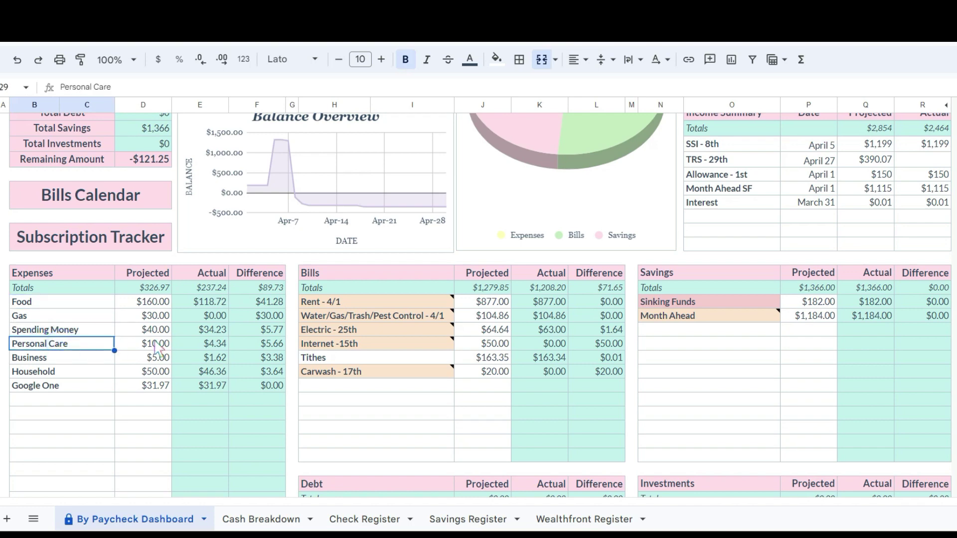
pyautogui.click(155, 344)
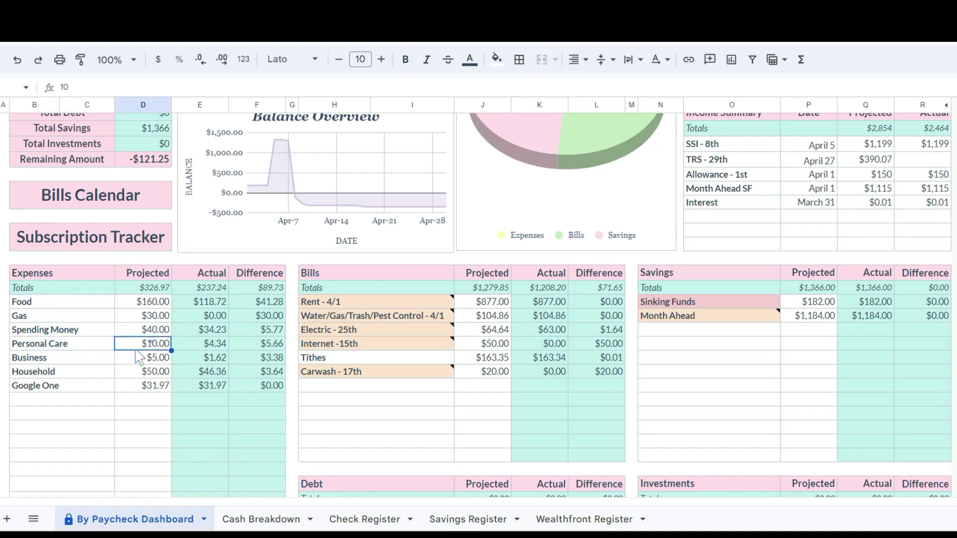
pyautogui.click(56, 357)
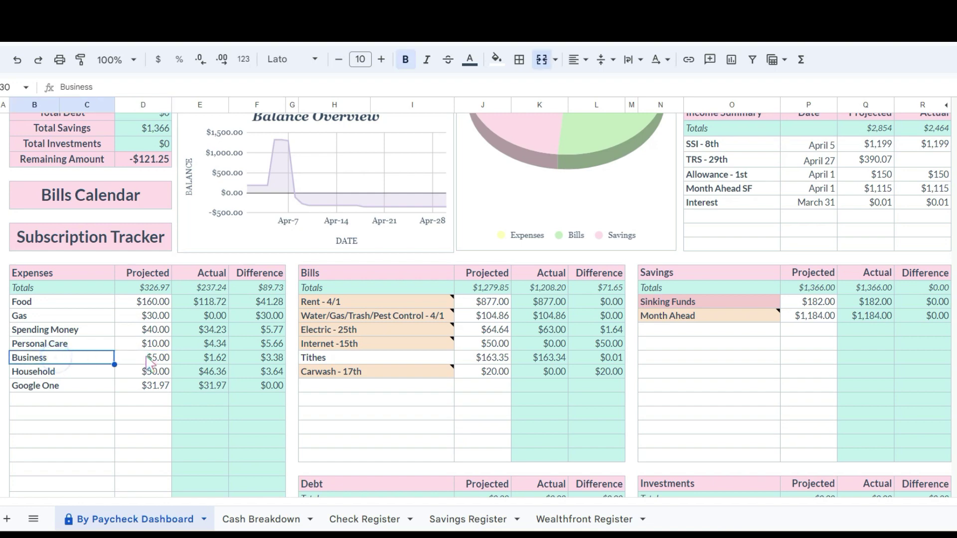
pyautogui.click(144, 358)
pyautogui.click(39, 371)
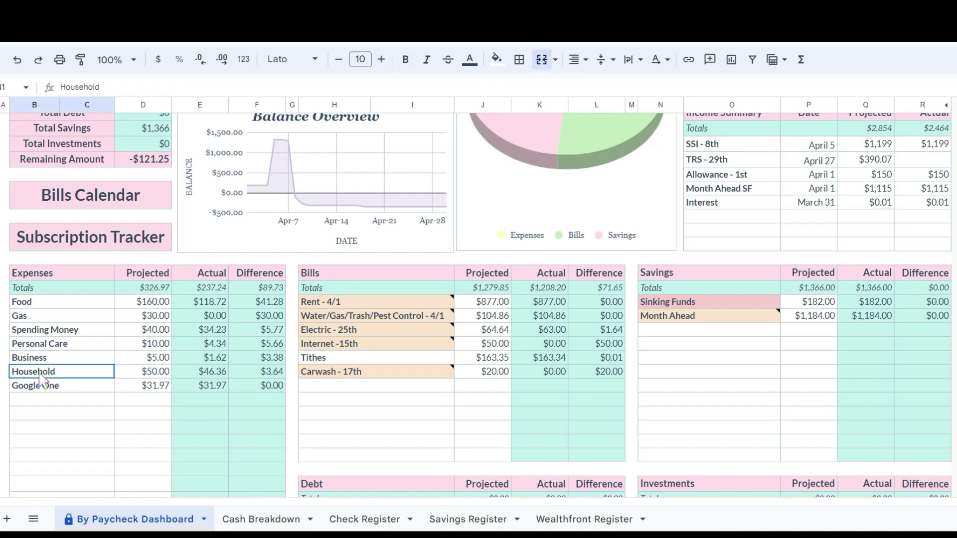
pyautogui.click(155, 372)
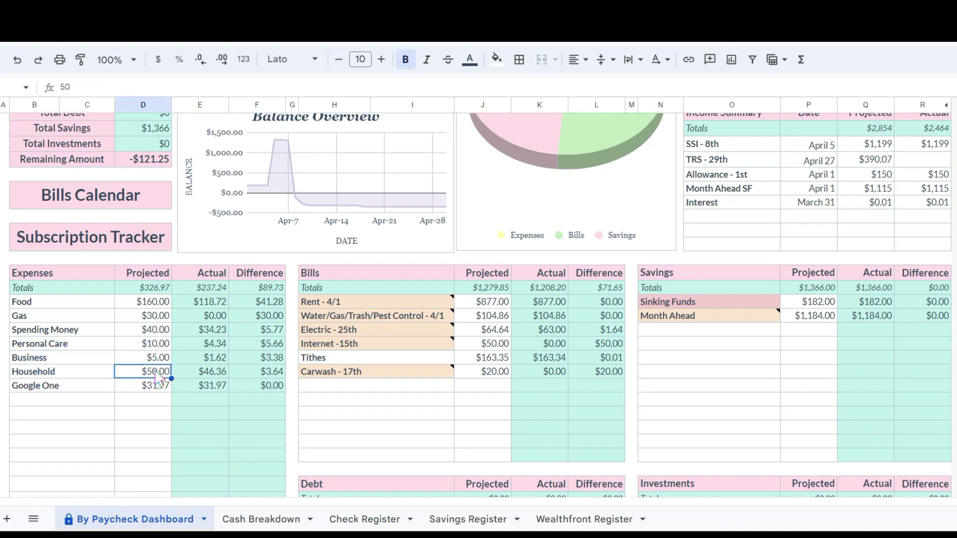
# - Check the Google One row and its projected amount in the Expenses table
pyautogui.click(51, 388)
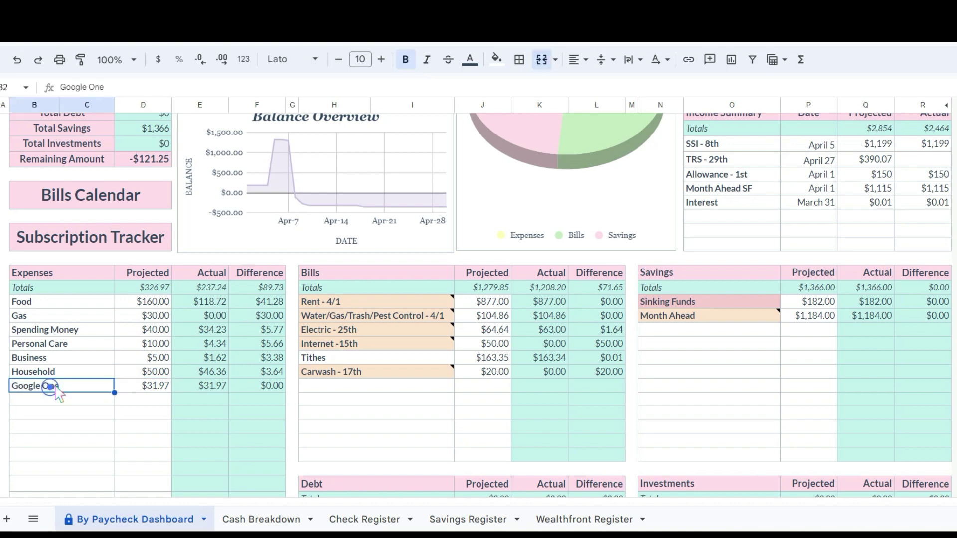
pyautogui.click(154, 388)
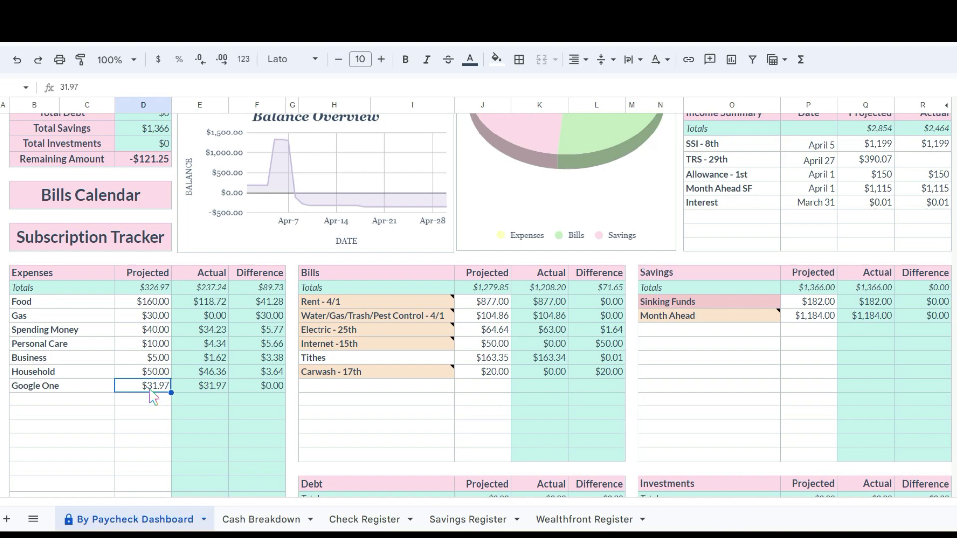
pyautogui.scroll(-2, 154, 398)
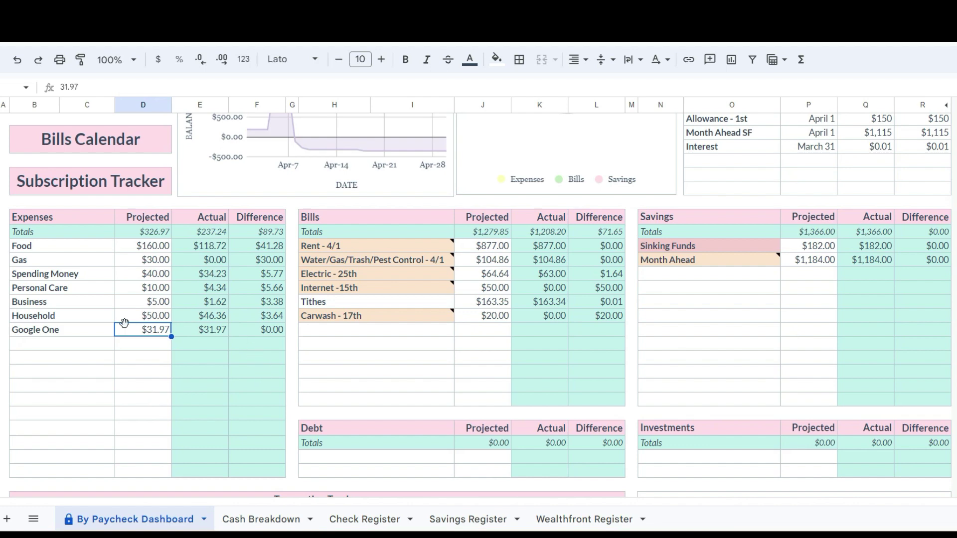
pyautogui.click(142, 333)
# - Check the Google Drive envelope's amount and $1 bill count on the Cash Breakdown sheet, and return to the By Paycheck Dashboard
pyautogui.click(267, 519)
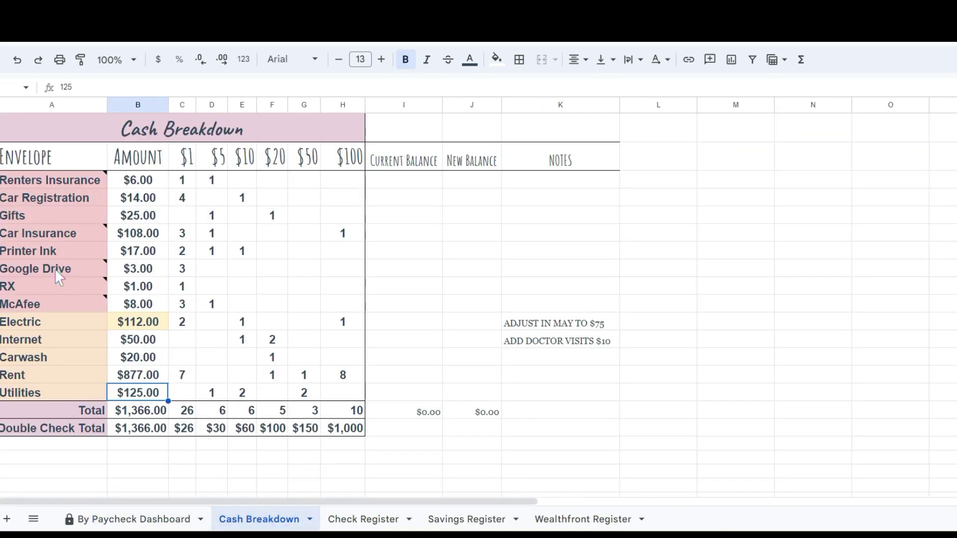
pyautogui.click(177, 269)
pyautogui.click(132, 272)
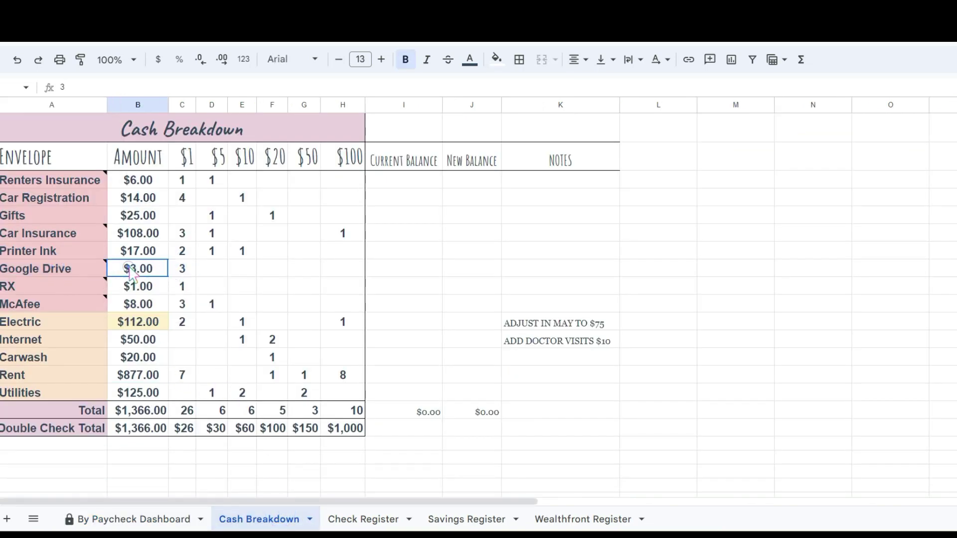
pyautogui.moveTo(132, 273); pyautogui.dragTo(178, 273)
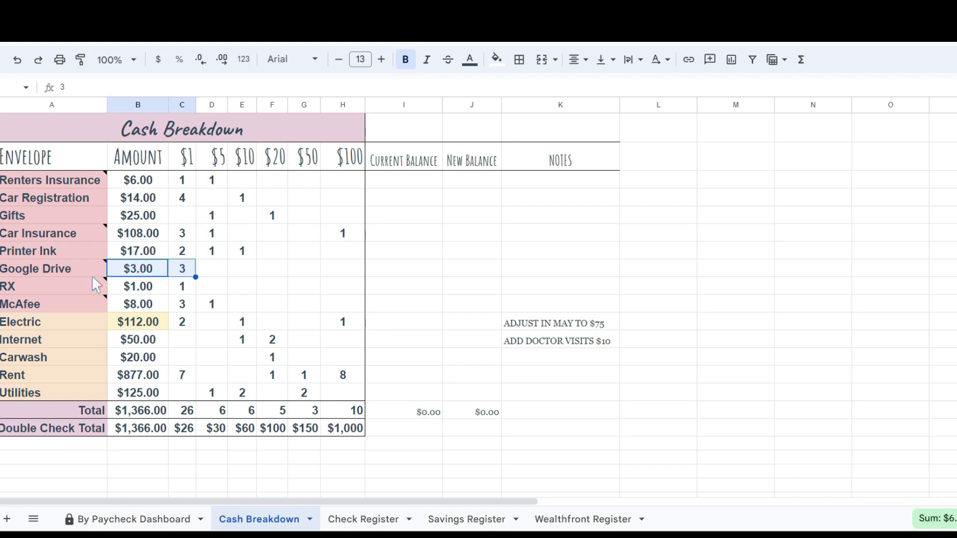
pyautogui.moveTo(92, 276)
pyautogui.click(469, 285)
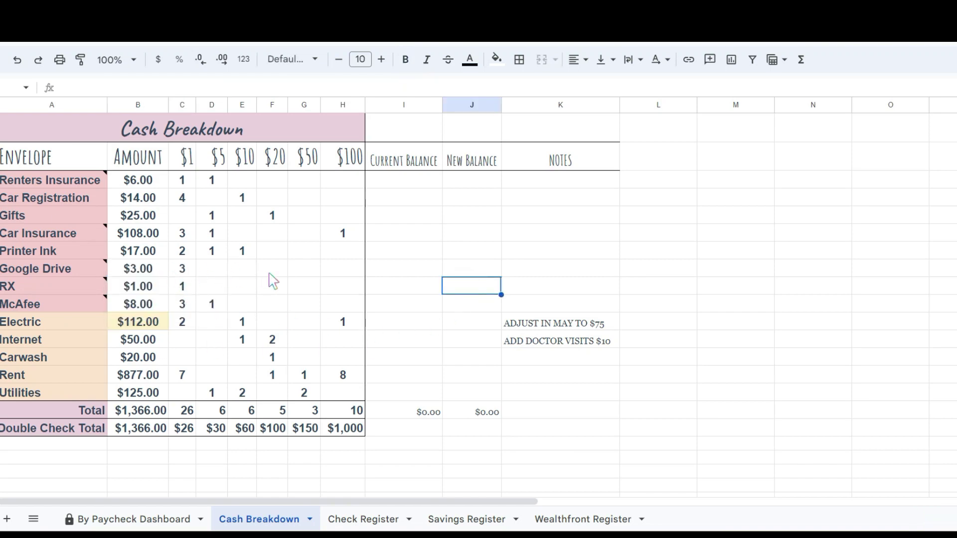
pyautogui.click(145, 520)
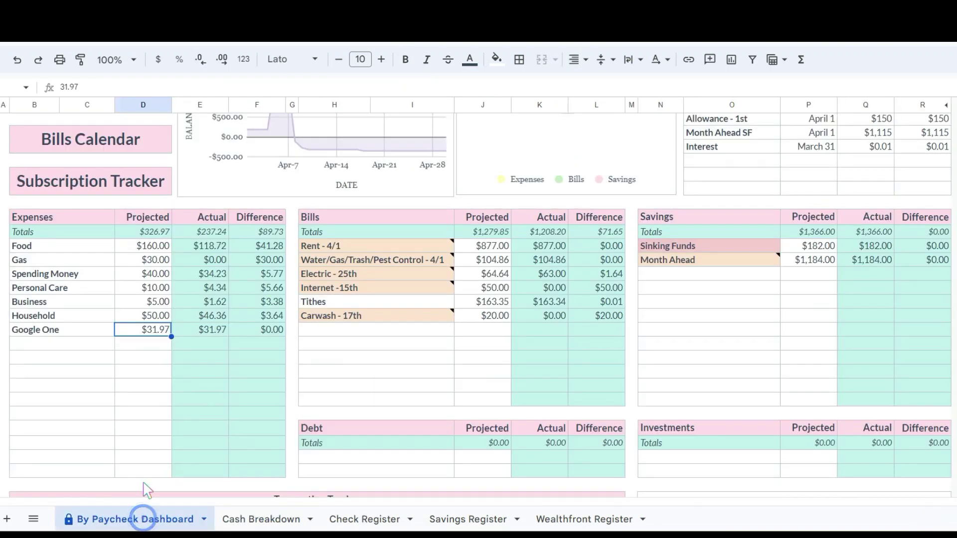
# - Highlight the Google One expense name together with its projected amount on the dashboard for another look
pyautogui.click(146, 333)
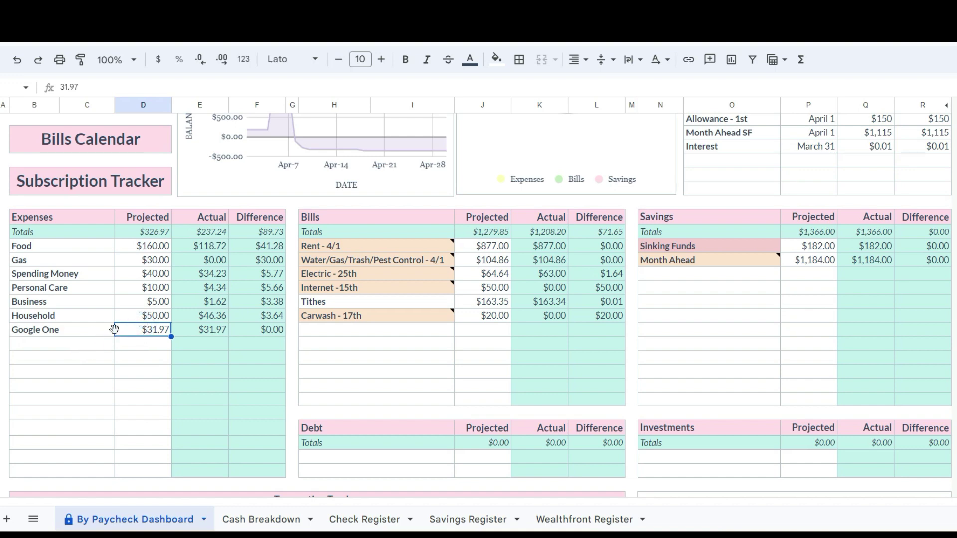
pyautogui.moveTo(143, 330); pyautogui.dragTo(92, 343)
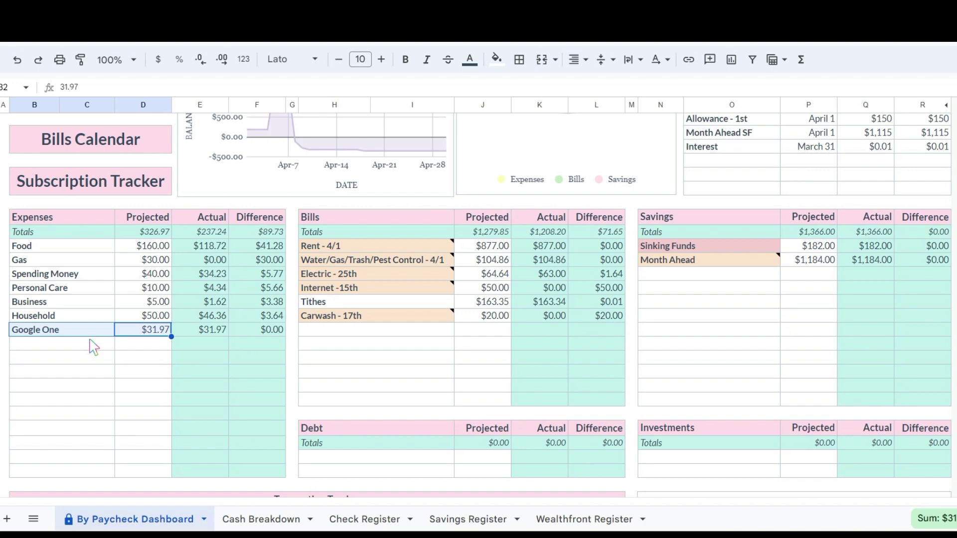
pyautogui.scroll(2, 123, 358)
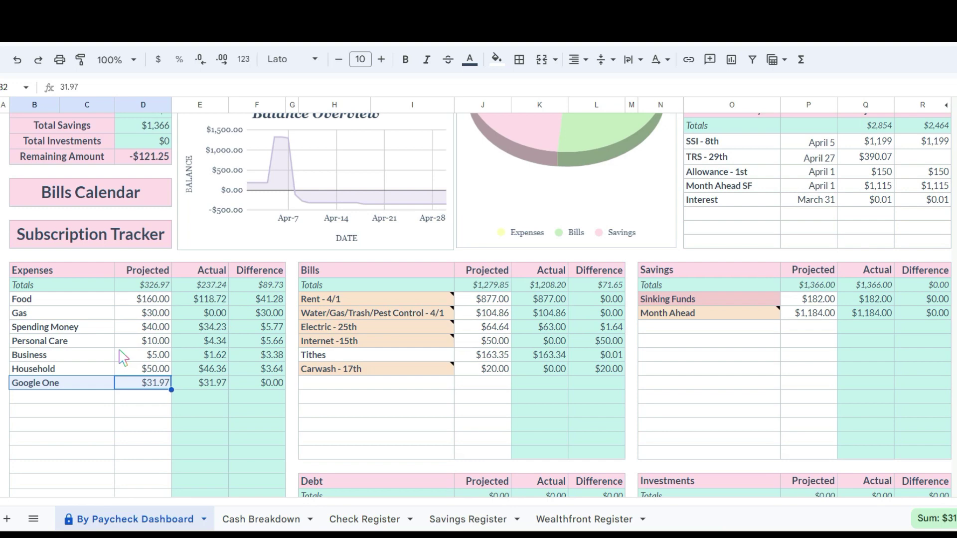
# - Examine the April 1 Utilities, CVS - Shampoo and Arbys amounts in the Transaction Tracker
pyautogui.scroll(-7, 123, 358)
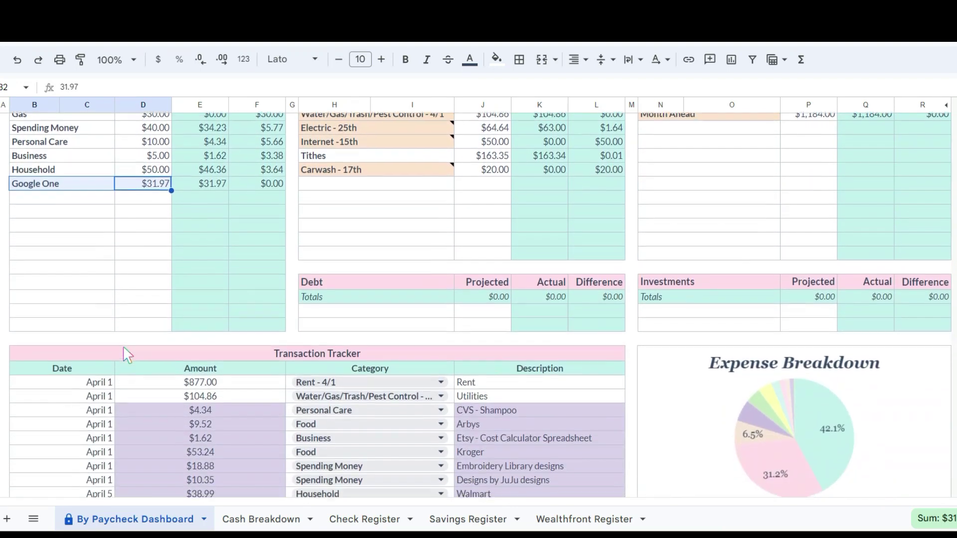
pyautogui.scroll(-2, 122, 345)
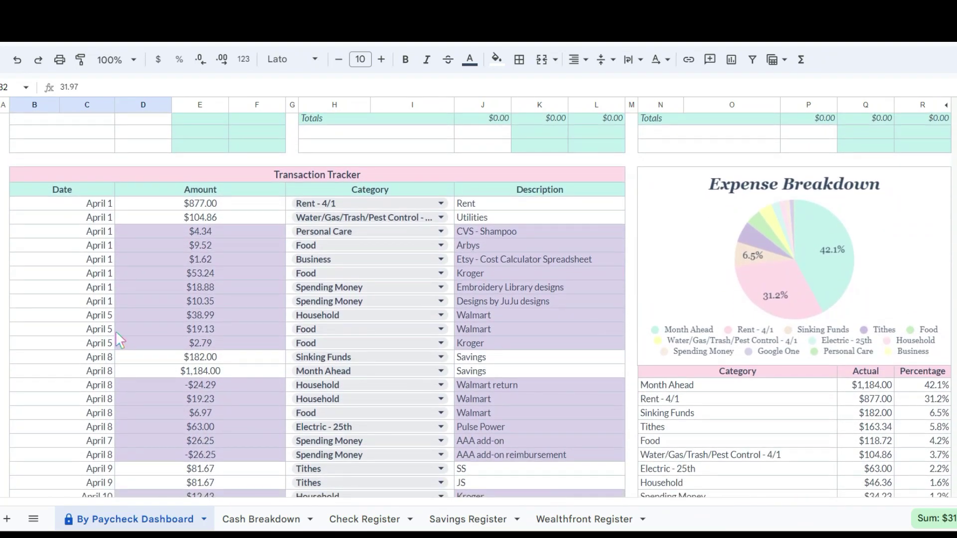
pyautogui.scroll(-1, 115, 330)
pyautogui.scroll(-1, 120, 338)
pyautogui.click(223, 156)
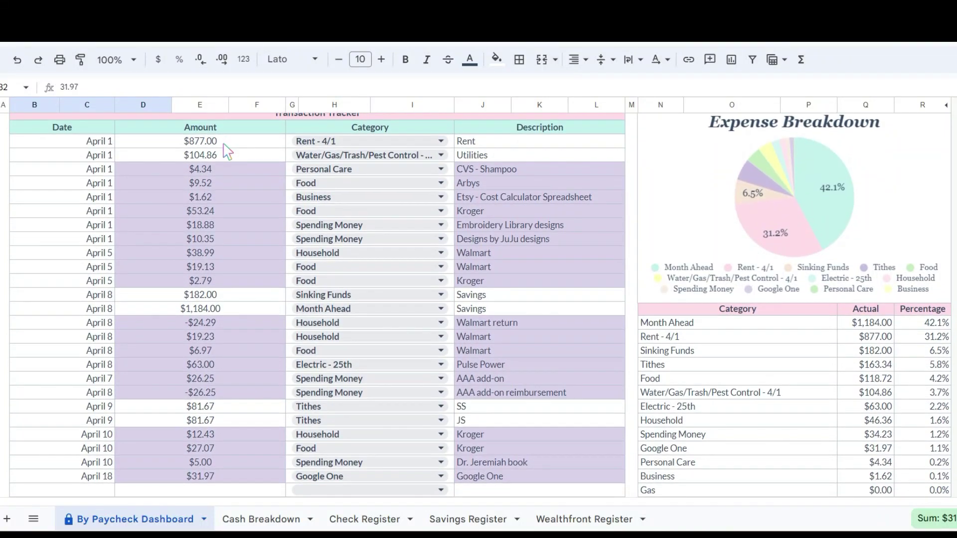
pyautogui.click(221, 157)
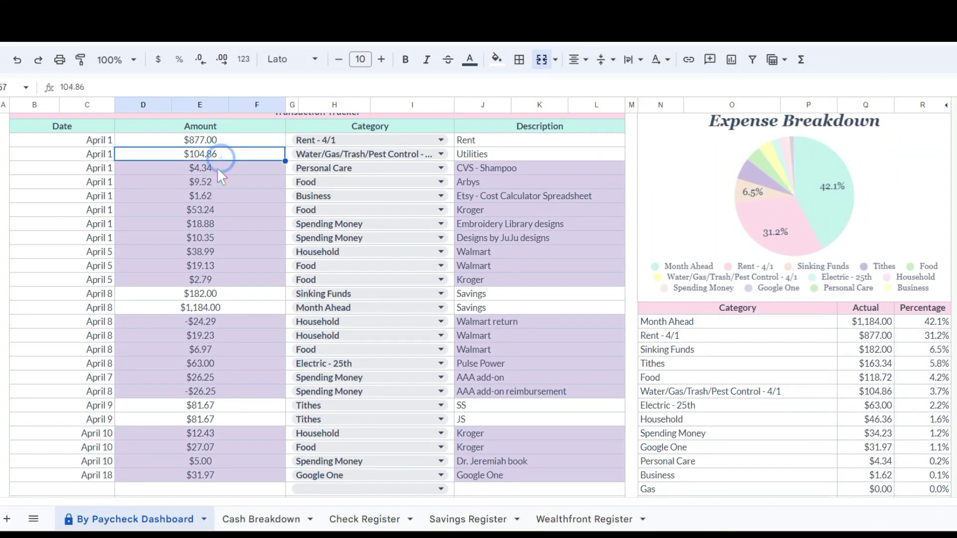
pyautogui.click(245, 169)
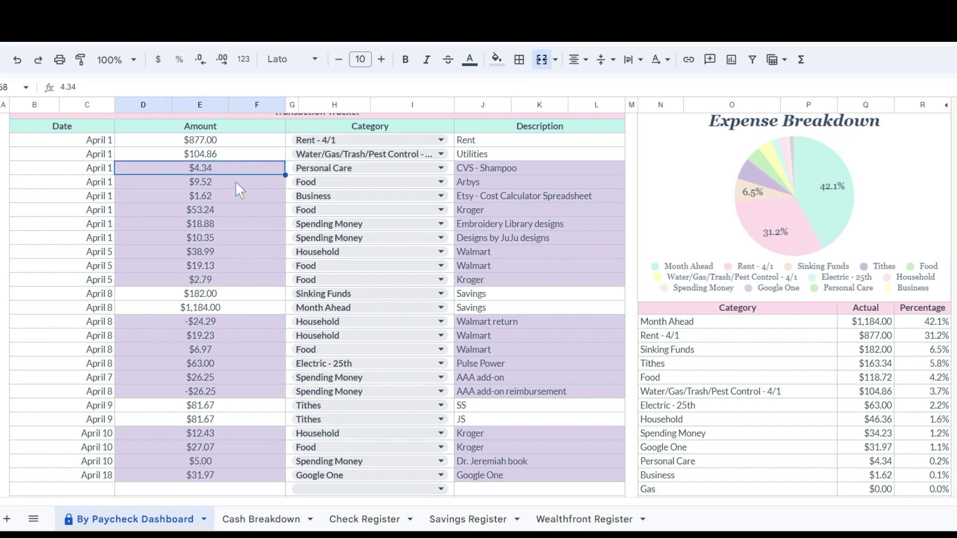
pyautogui.click(235, 183)
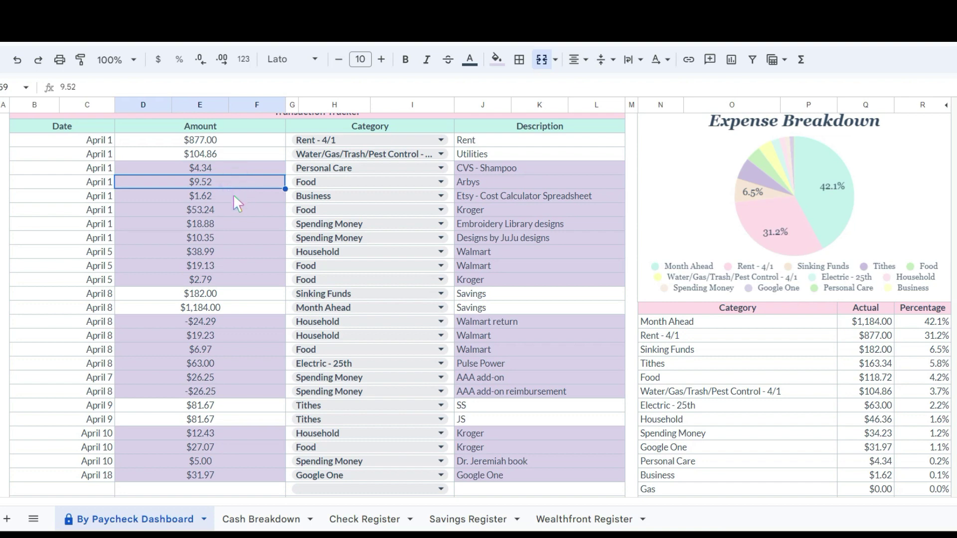
# - Review the April 1 Etsy, Kroger, Embroidery Library and Designs by JuJu transactions and their amounts
pyautogui.click(480, 195)
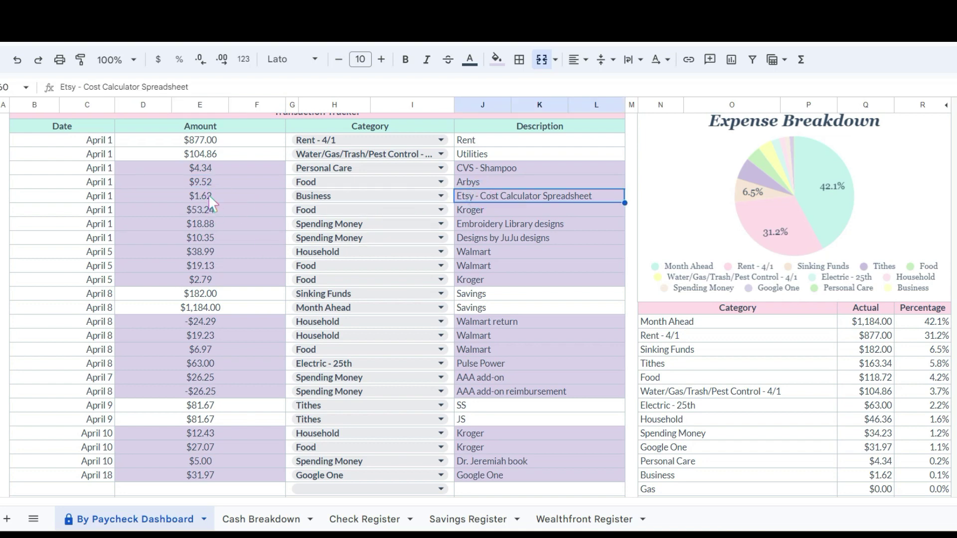
pyautogui.click(208, 195)
pyautogui.click(472, 214)
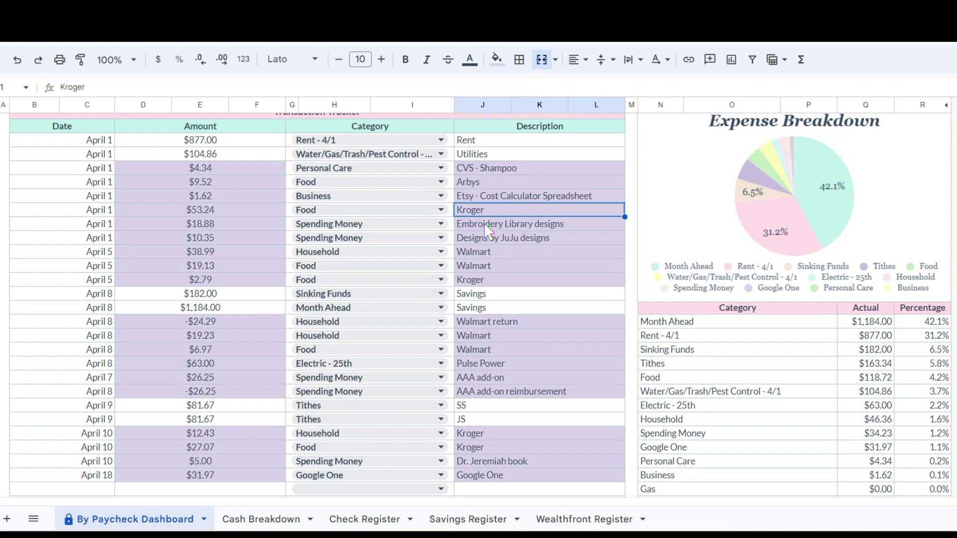
pyautogui.click(468, 224)
pyautogui.click(467, 236)
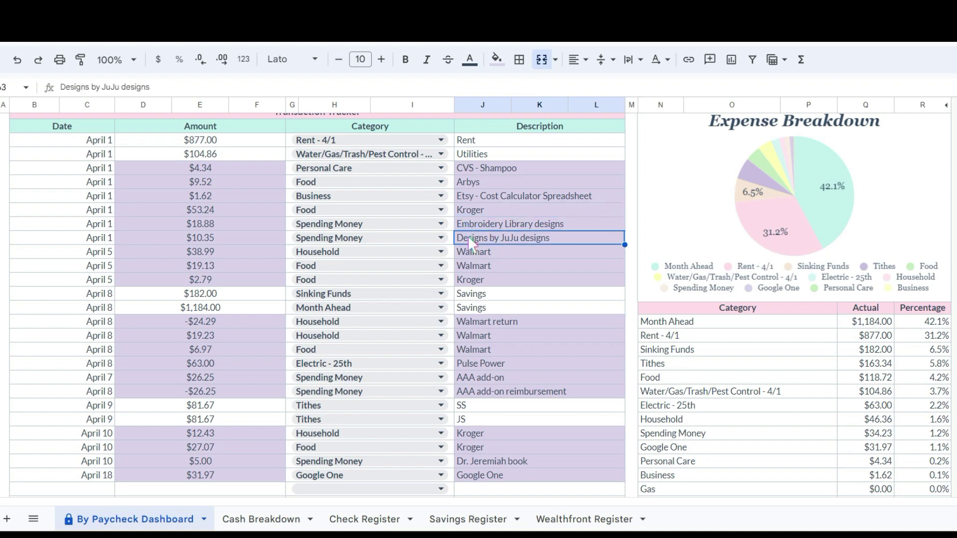
pyautogui.moveTo(226, 224); pyautogui.dragTo(227, 237)
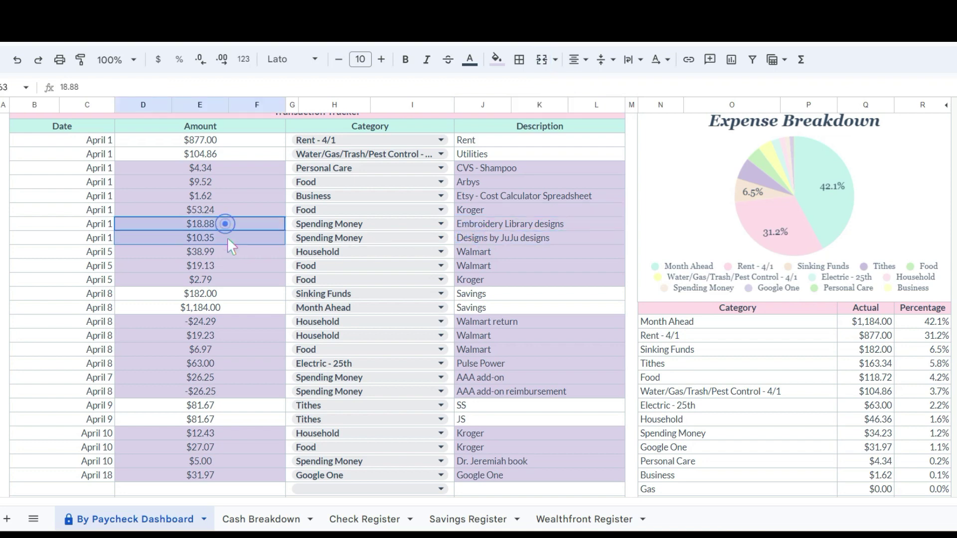
# - Review the descriptions and amounts of the April 5 Walmart and Kroger transactions in the Transaction Tracker
pyautogui.click(224, 254)
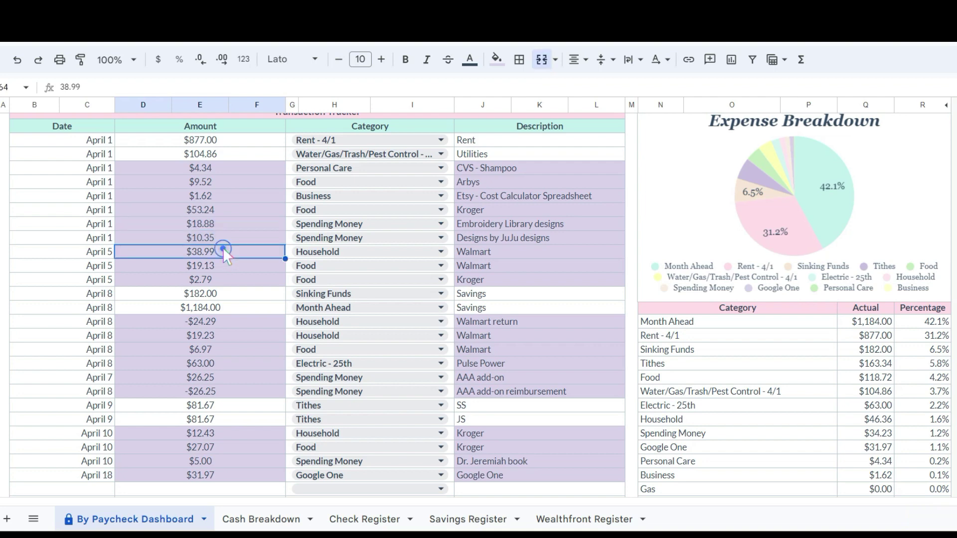
pyautogui.scroll(-3, 223, 244)
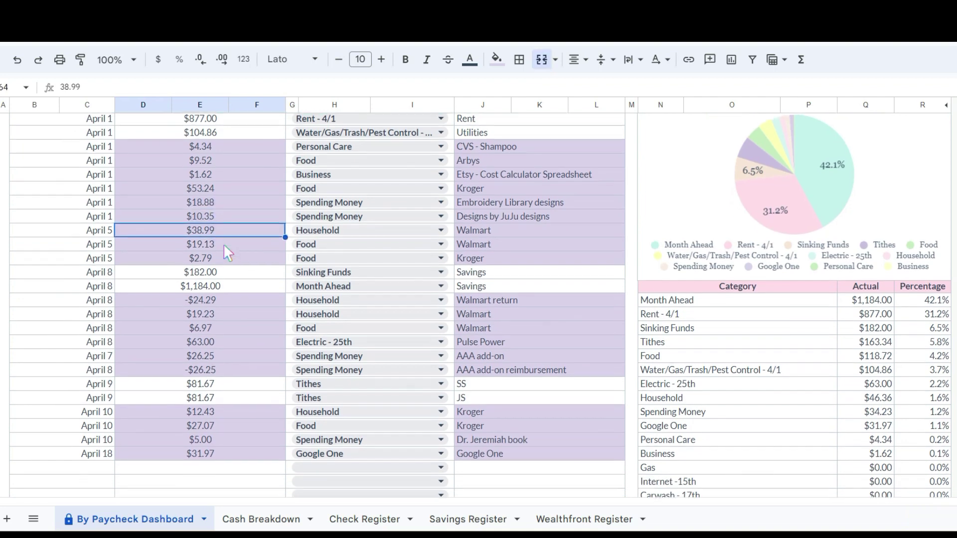
pyautogui.click(482, 197)
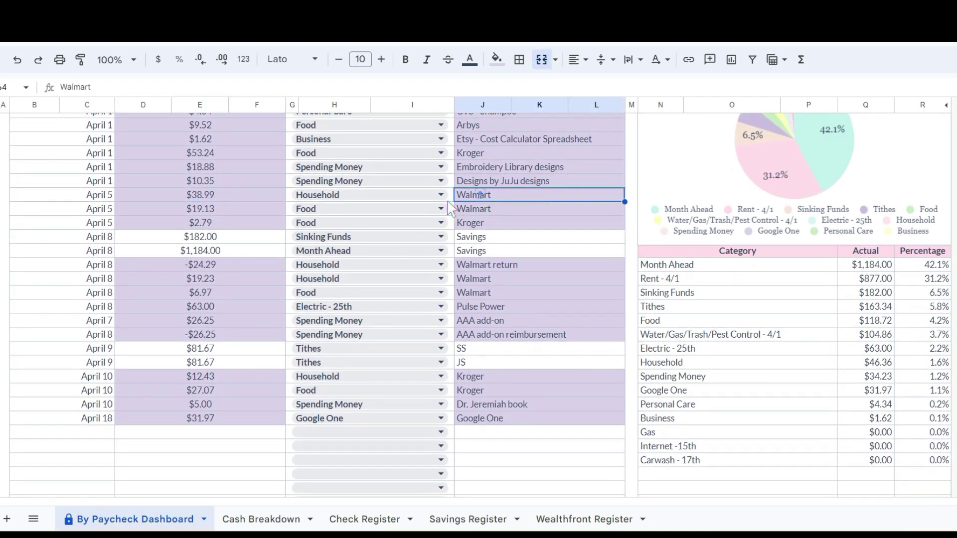
pyautogui.click(238, 194)
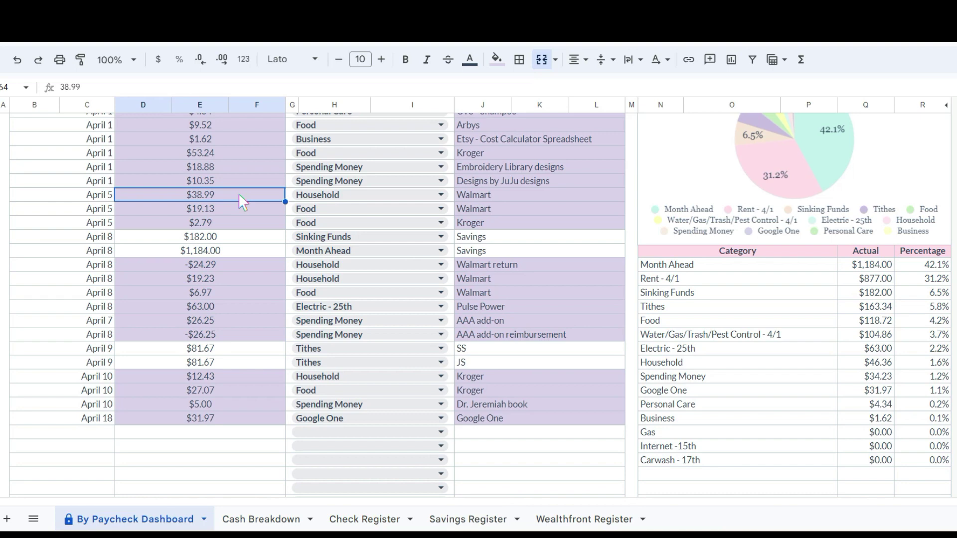
pyautogui.click(488, 208)
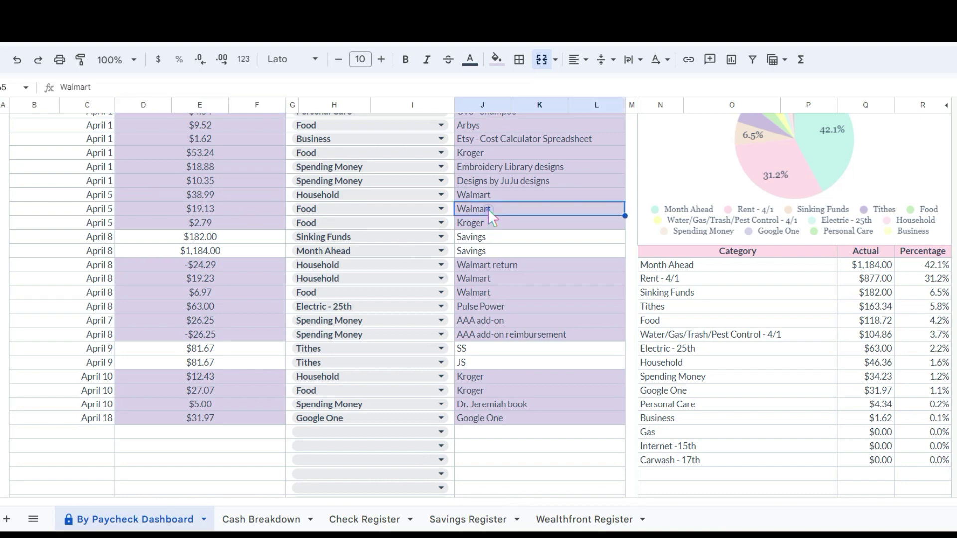
pyautogui.click(240, 208)
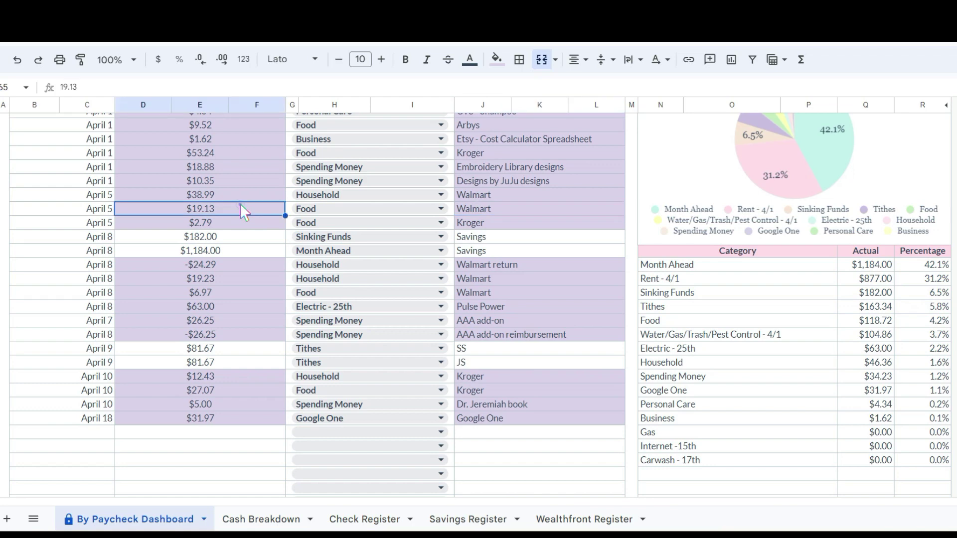
pyautogui.click(485, 225)
pyautogui.click(220, 222)
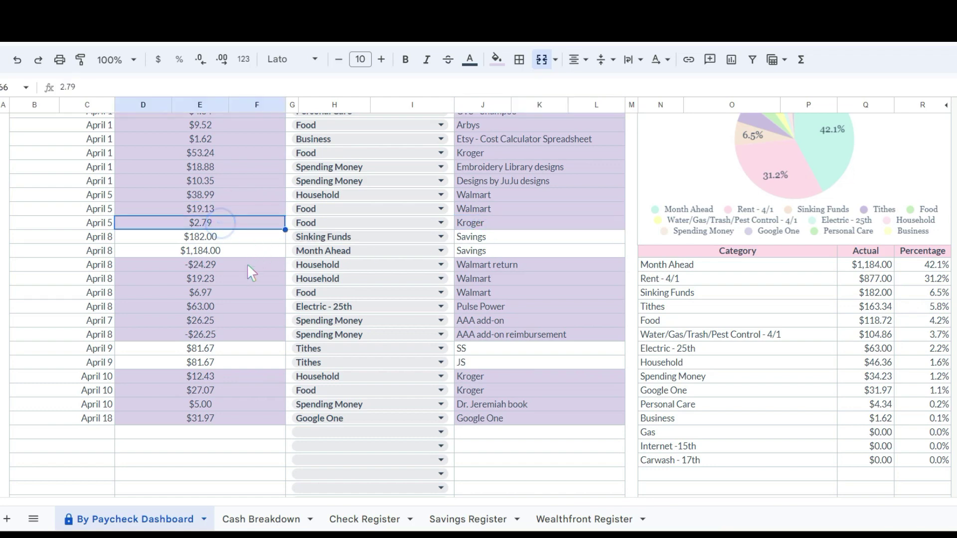
pyautogui.scroll(-2, 243, 280)
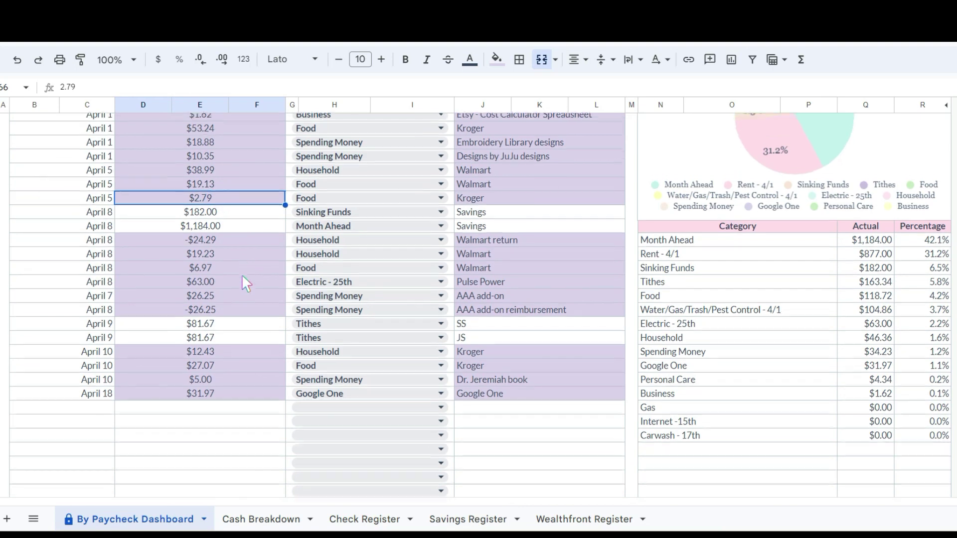
# - Review the two April 8 Savings transfers for Sinking Funds and Month Ahead and highlight their amounts together
pyautogui.click(201, 182)
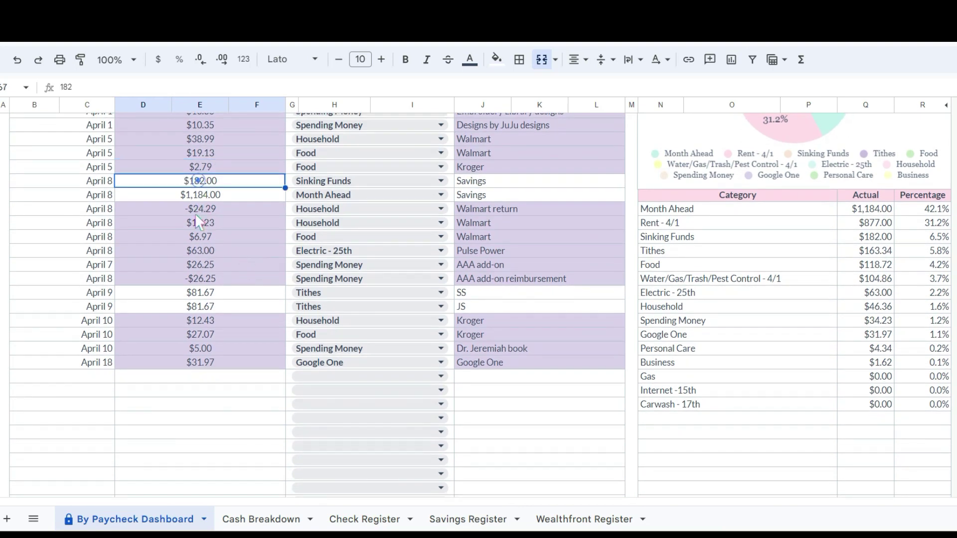
pyautogui.click(203, 194)
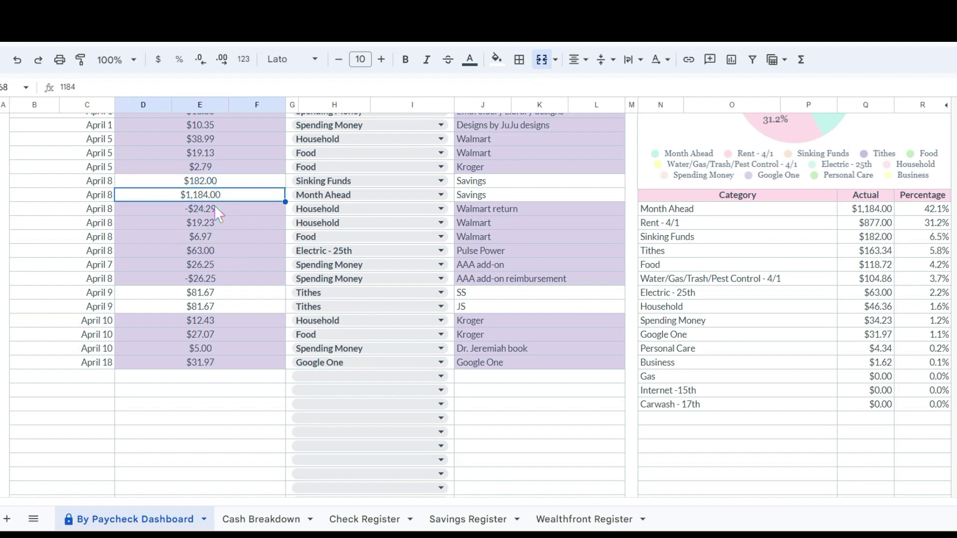
pyautogui.moveTo(213, 181); pyautogui.dragTo(215, 197)
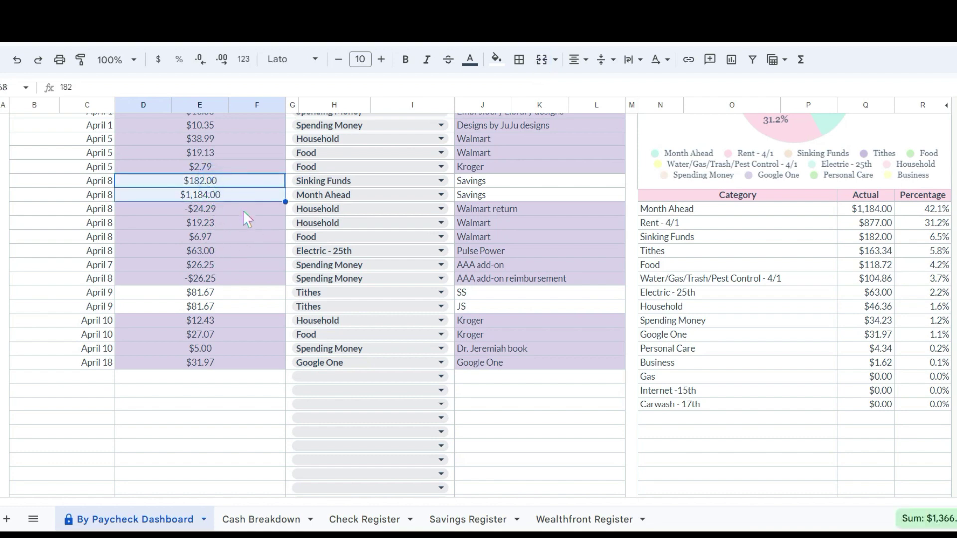
# - Examine the April 8 Walmart return and highlight its amount, Household category and description
pyautogui.click(230, 208)
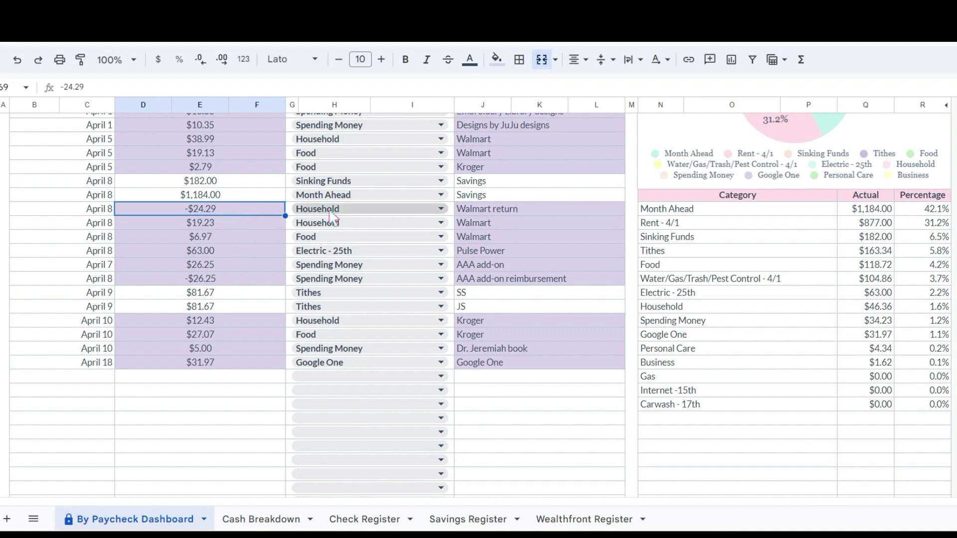
pyautogui.click(498, 205)
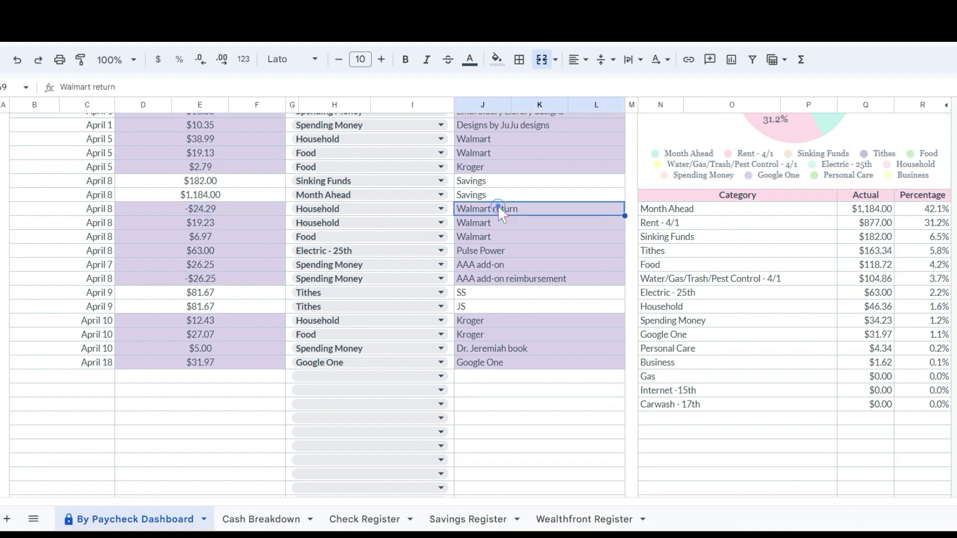
pyautogui.moveTo(223, 209); pyautogui.dragTo(484, 212)
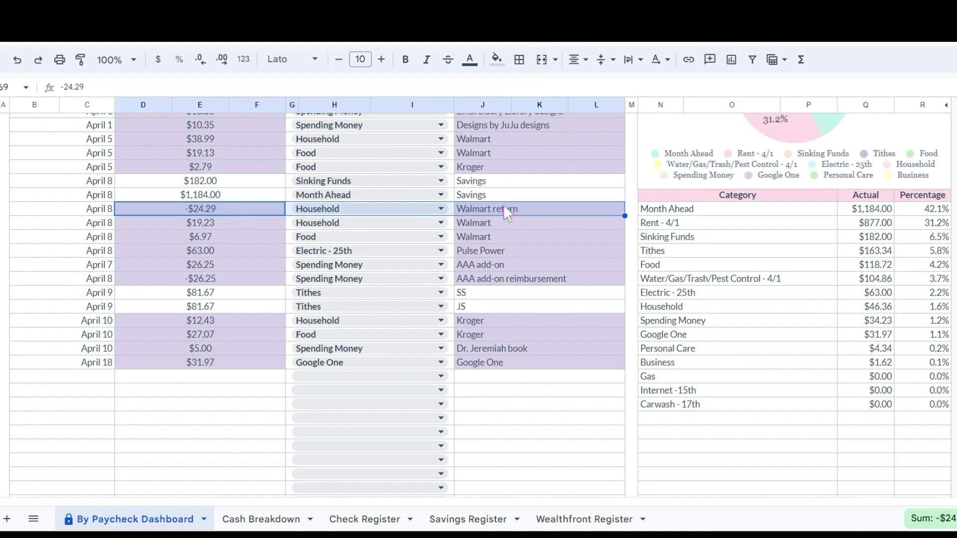
# - Review the amounts and descriptions of the April 8 Walmart household, Walmart food and Pulse Power transactions
pyautogui.click(483, 222)
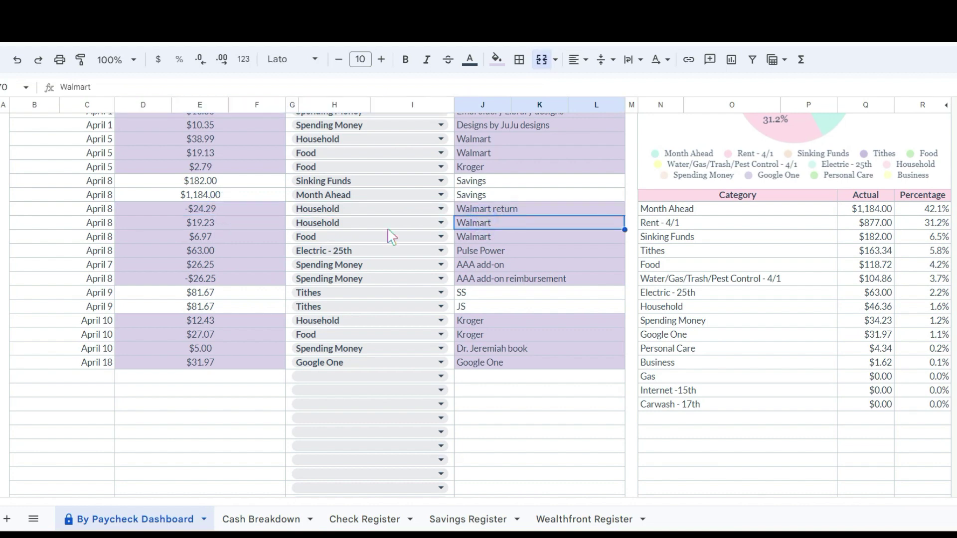
pyautogui.click(209, 224)
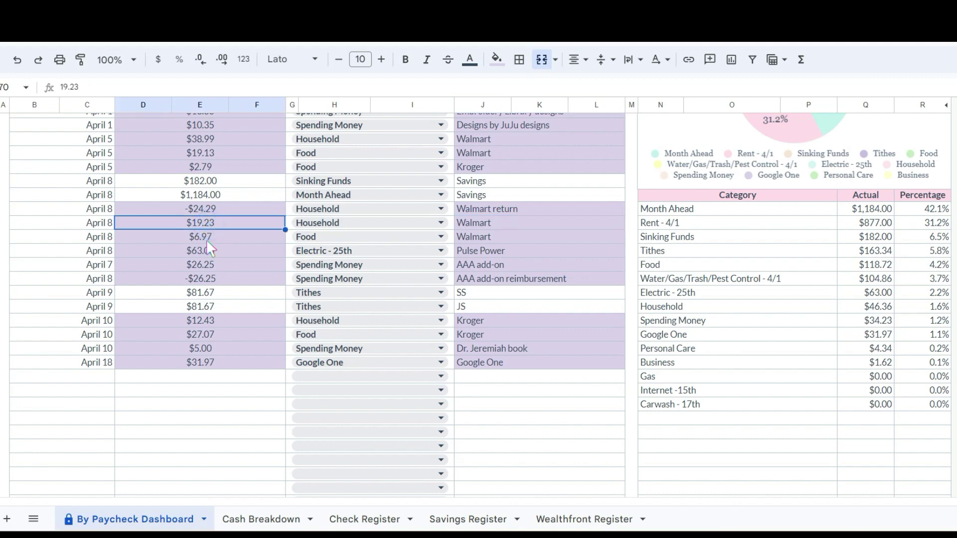
pyautogui.click(207, 238)
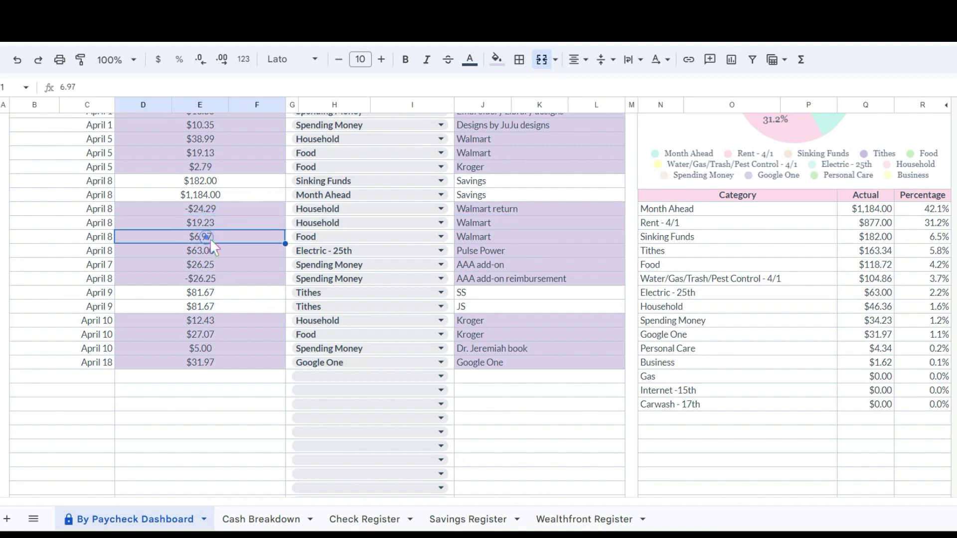
pyautogui.click(490, 237)
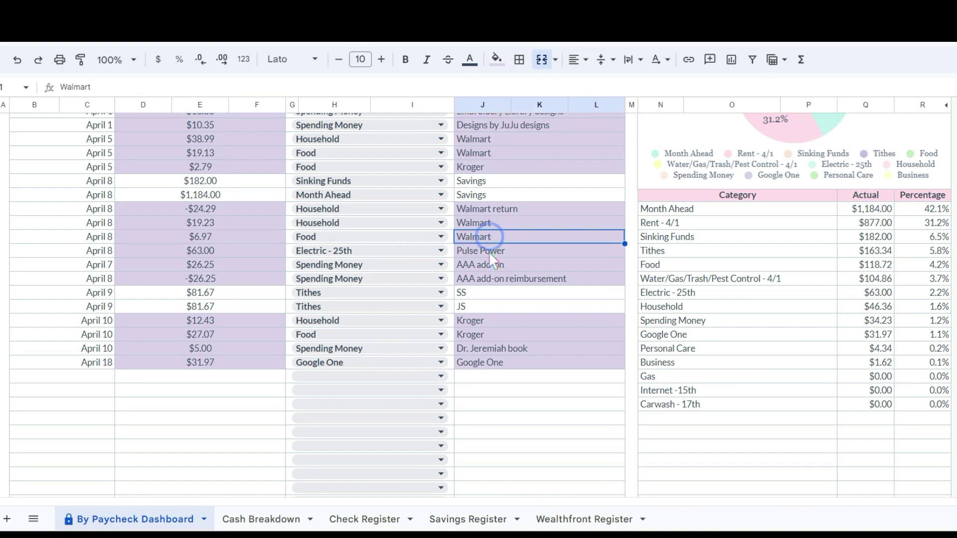
pyautogui.click(488, 252)
pyautogui.click(224, 250)
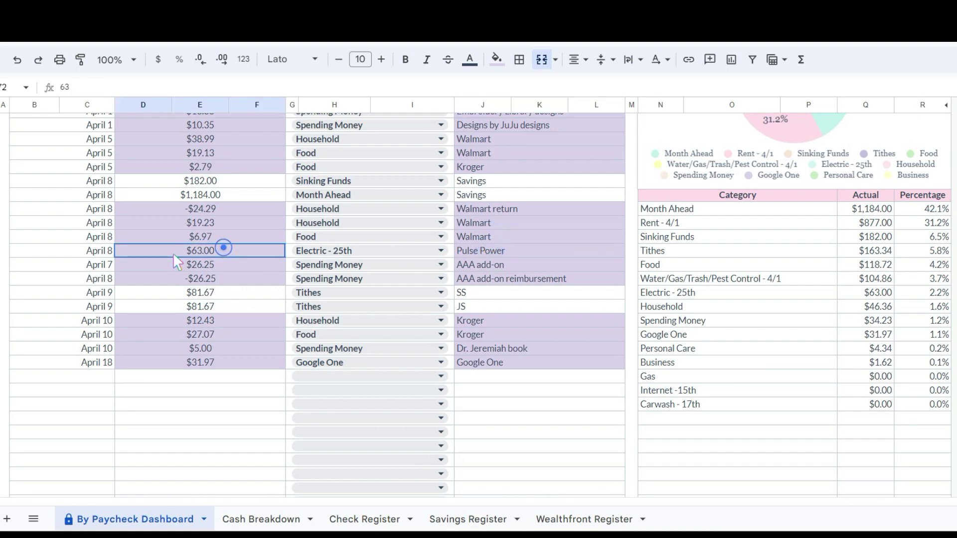
# - Remove the AAA add-on and AAA add-on reimbursement transactions from the Transaction Tracker, moving the entries below up
pyautogui.click(485, 264)
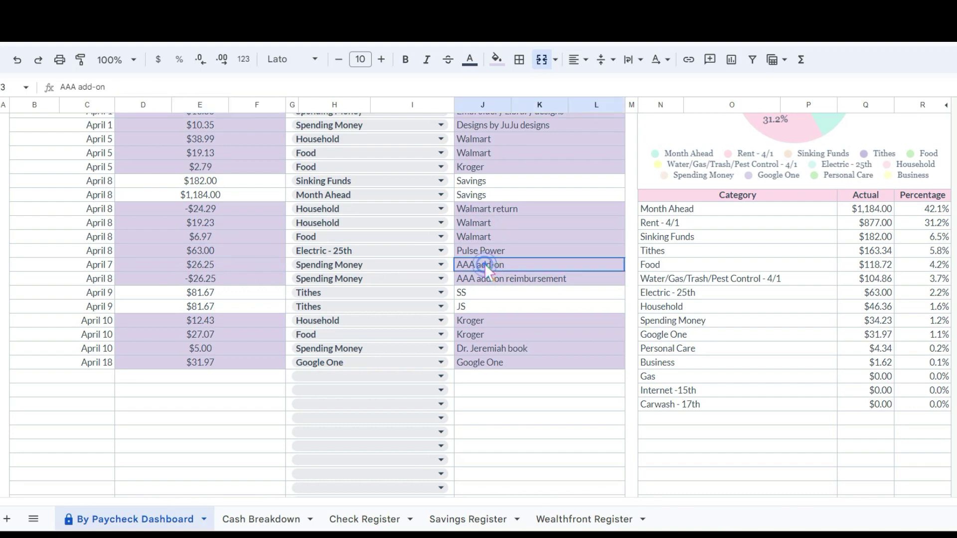
pyautogui.hotkey('shift', 'Down')
pyautogui.hotkey('ctrl', 'alt', '-')
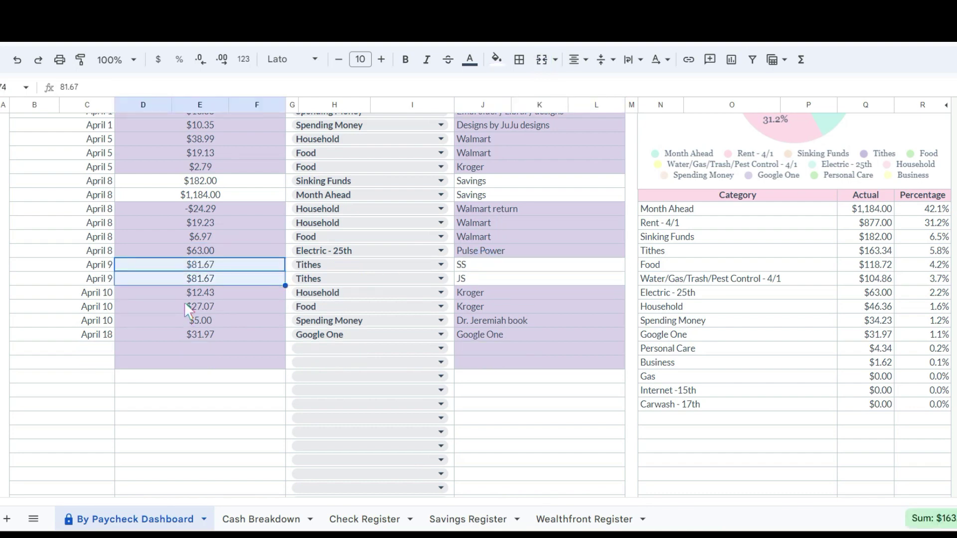
# - Review the April 10 Kroger and book purchases and the April 18 Google One transaction
pyautogui.click(188, 294)
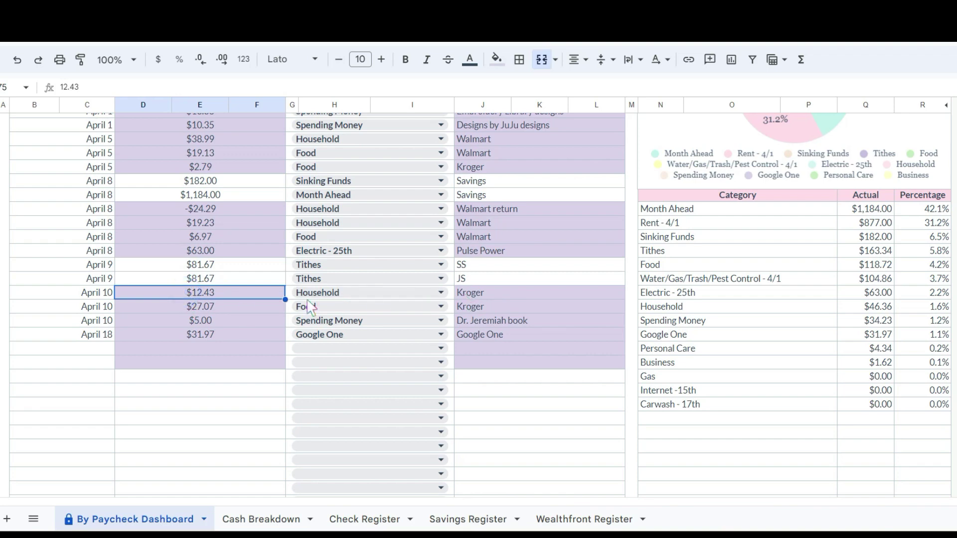
pyautogui.click(207, 310)
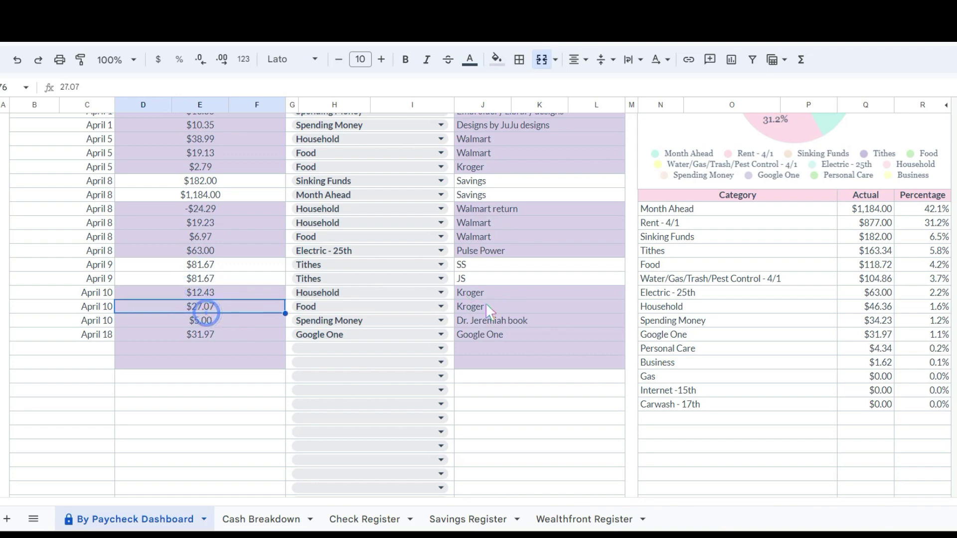
pyautogui.click(205, 319)
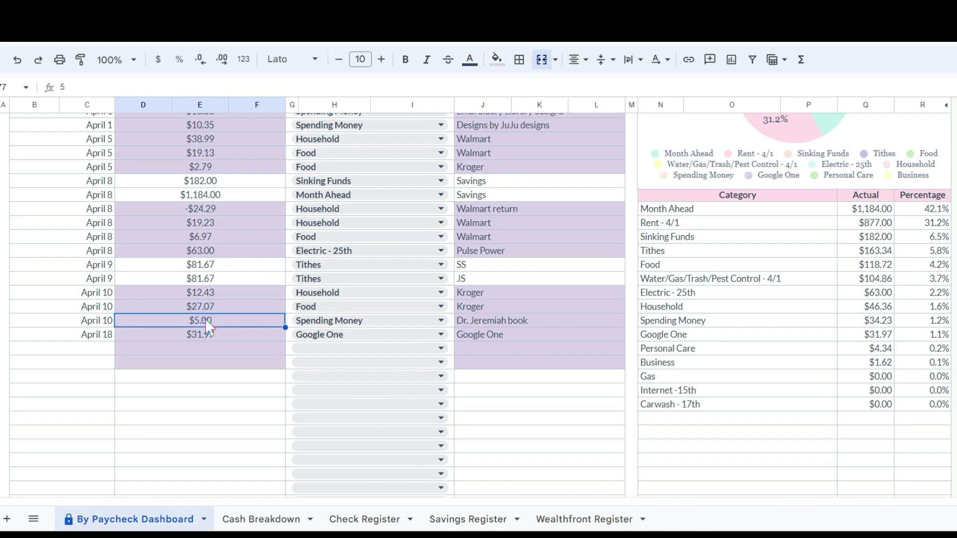
pyautogui.click(478, 319)
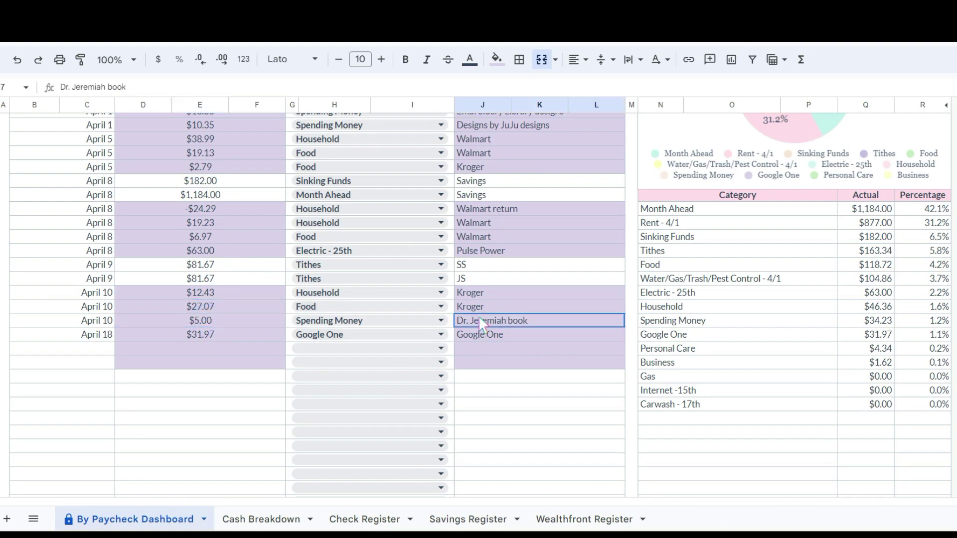
pyautogui.click(230, 324)
pyautogui.click(493, 337)
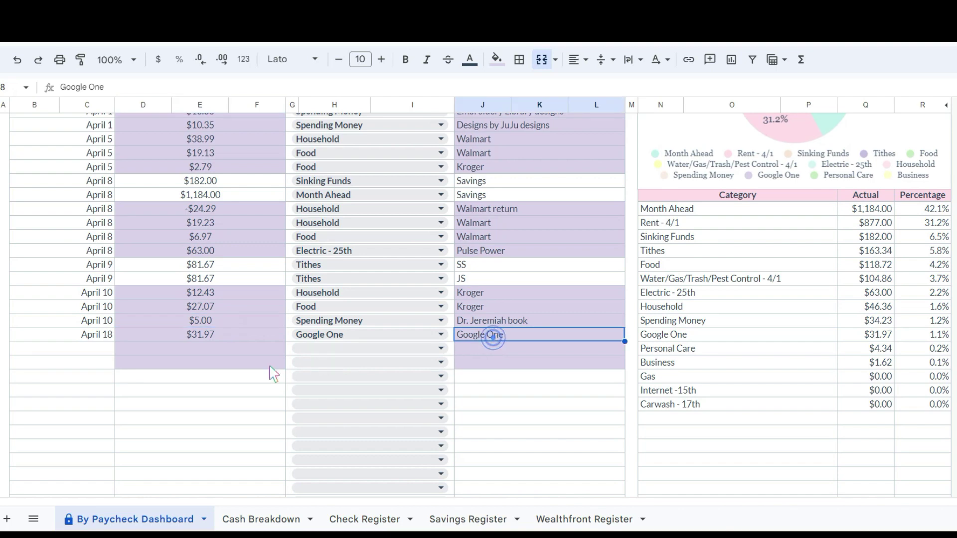
pyautogui.click(205, 338)
# - Clear the purple fill from the two empty Transaction Tracker rows beneath the Google One entry
pyautogui.moveTo(169, 350); pyautogui.dragTo(462, 362)
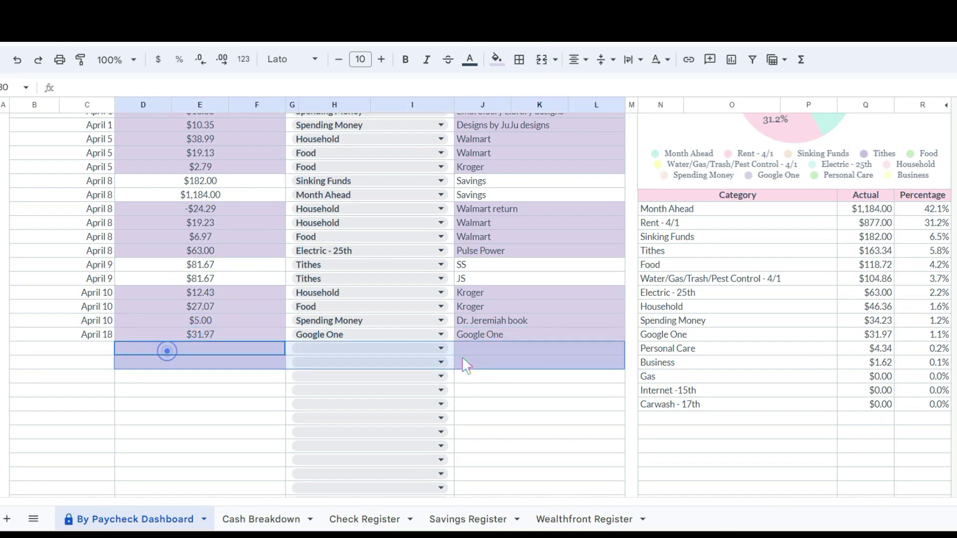
pyautogui.click(498, 59)
pyautogui.click(521, 87)
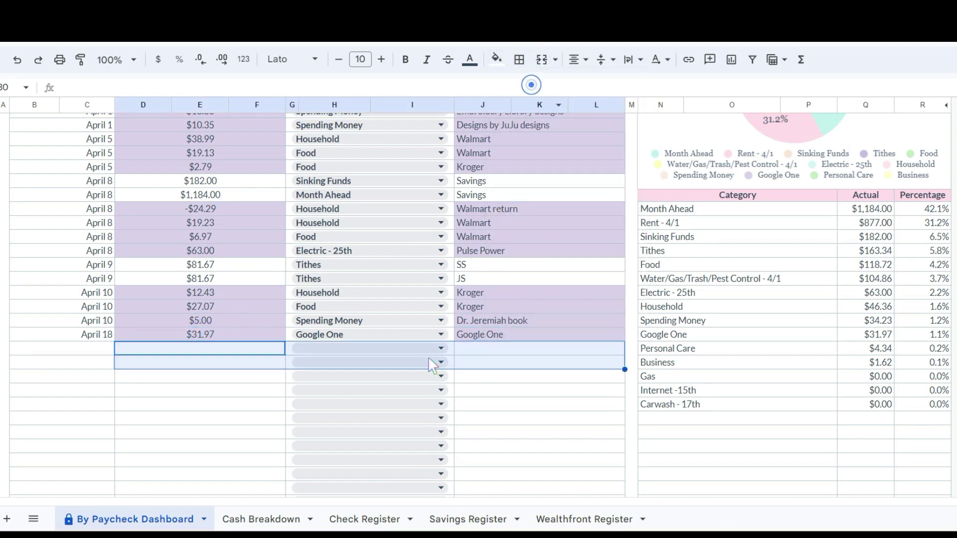
pyautogui.click(206, 378)
pyautogui.click(88, 352)
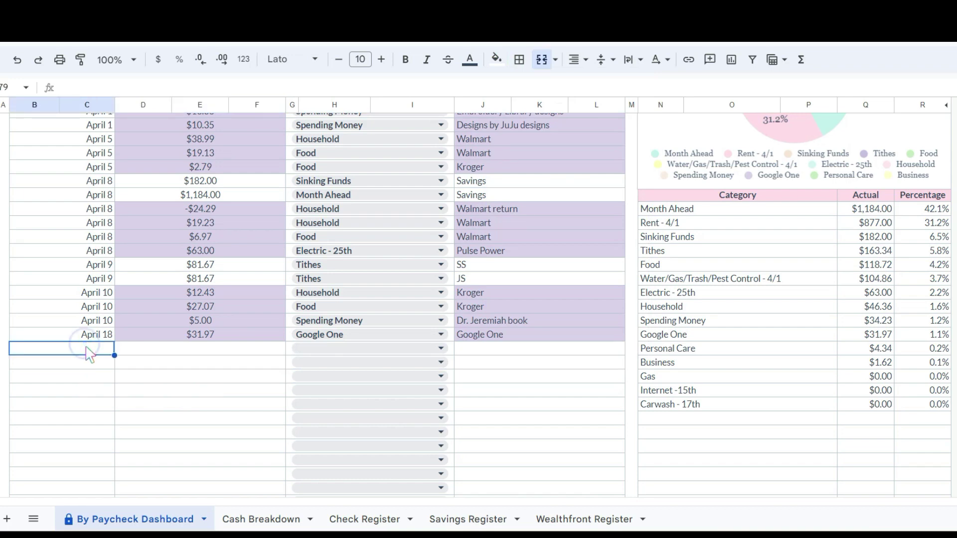
# - Examine the Actual column of the Cash Flow Summary, from the rollover down to the Remaining Amount
pyautogui.click(217, 338)
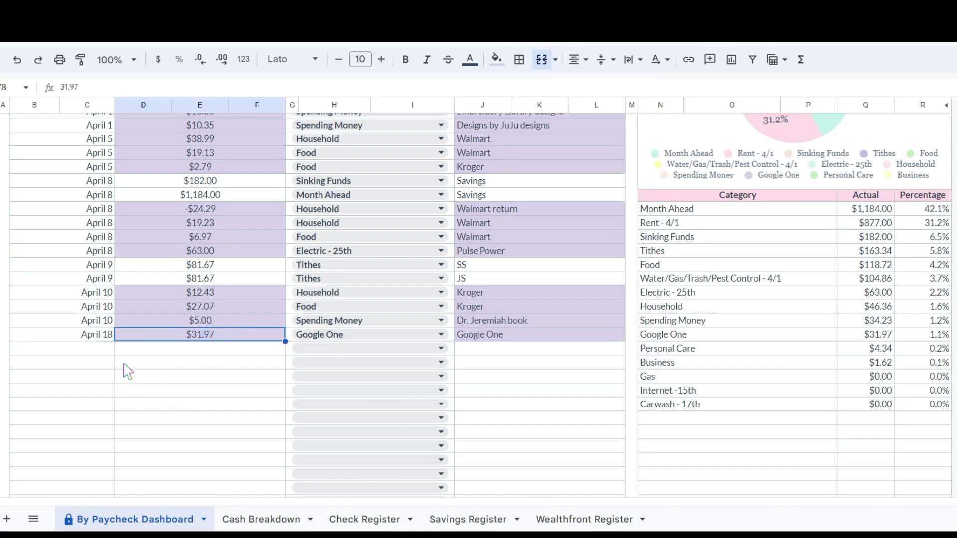
pyautogui.scroll(-1, 125, 361)
pyautogui.scroll(5, 128, 356)
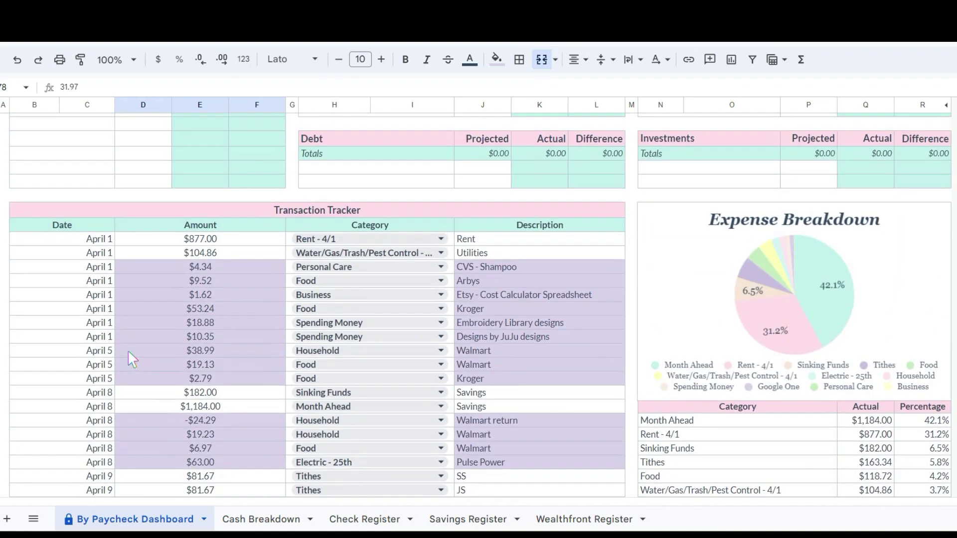
pyautogui.scroll(5, 128, 350)
pyautogui.scroll(3, 133, 354)
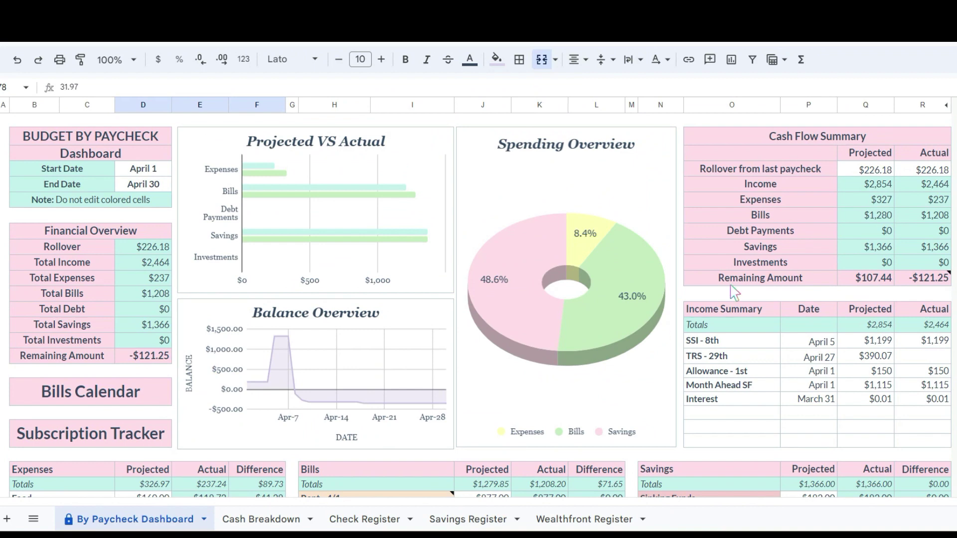
pyautogui.click(926, 172)
pyautogui.moveTo(926, 172); pyautogui.dragTo(923, 277)
# - Enter 390.07 as the actual amount for TRS - 29th in the Income Summary
pyautogui.click(923, 357)
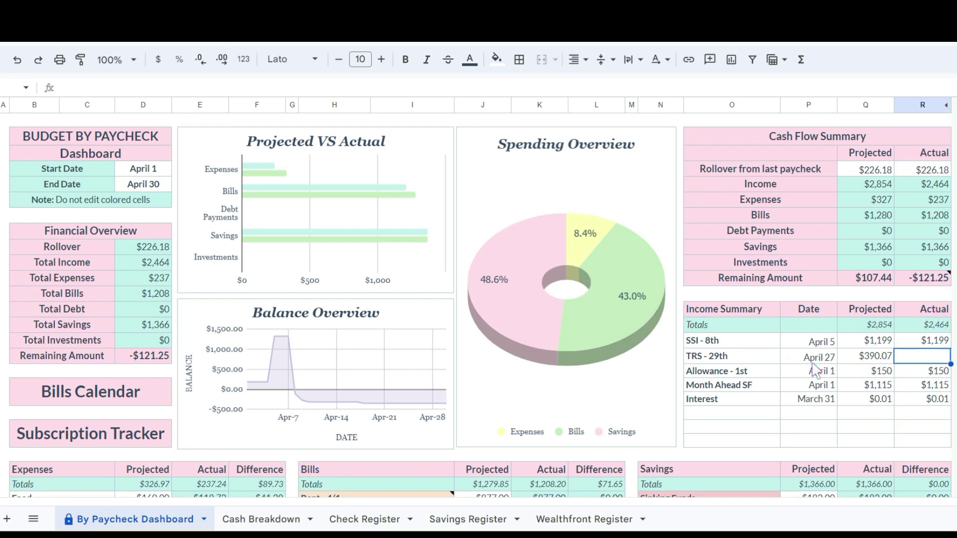
pyautogui.moveTo(730, 356); pyautogui.dragTo(906, 364)
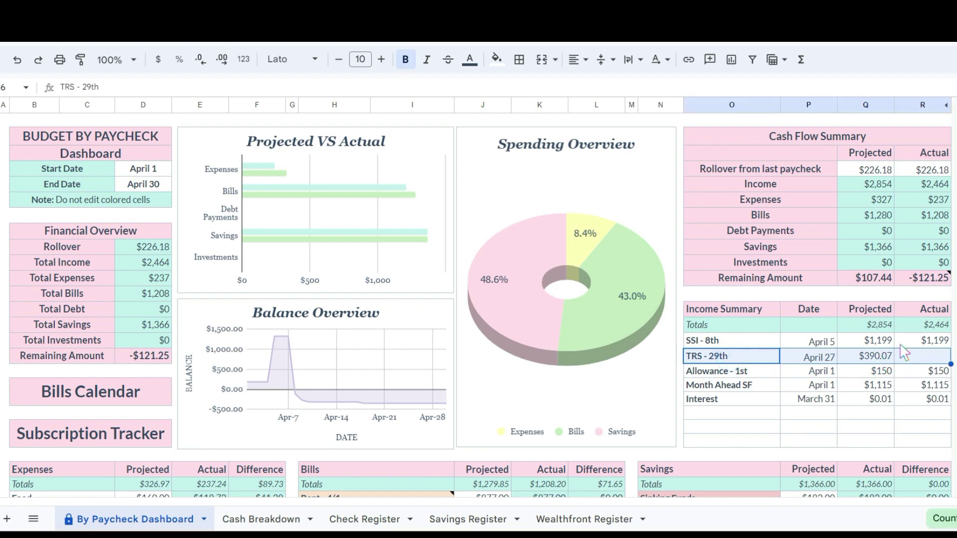
pyautogui.click(916, 358)
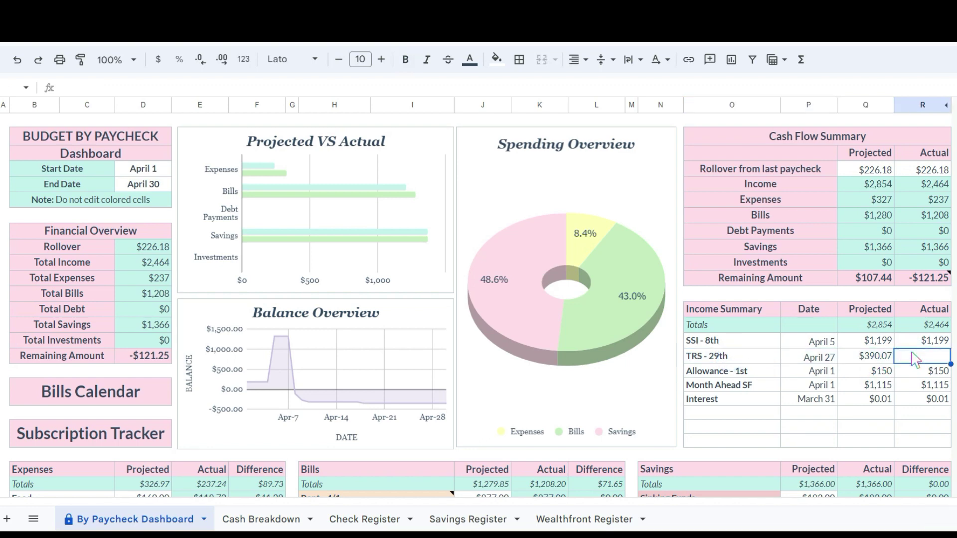
pyautogui.write('390')
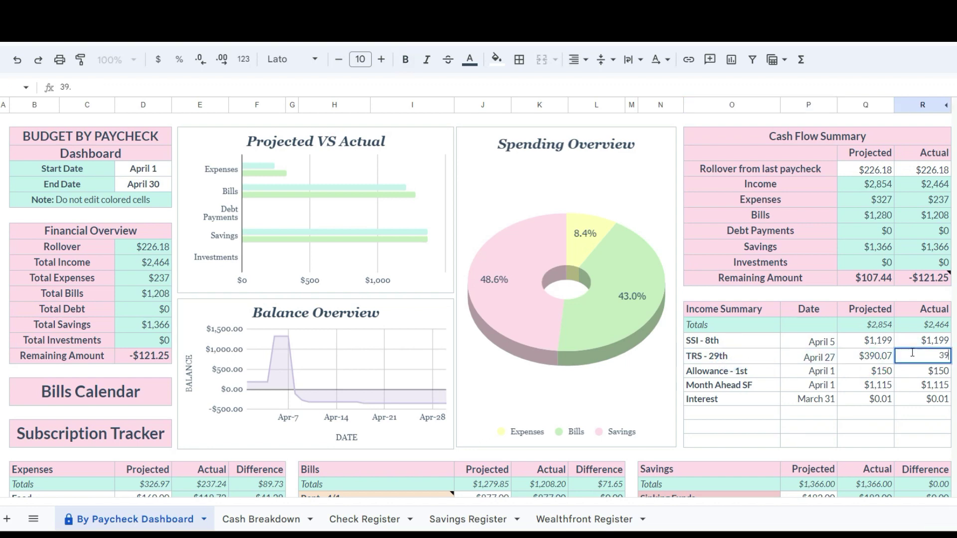
pyautogui.write('.07')
pyautogui.press('Return')
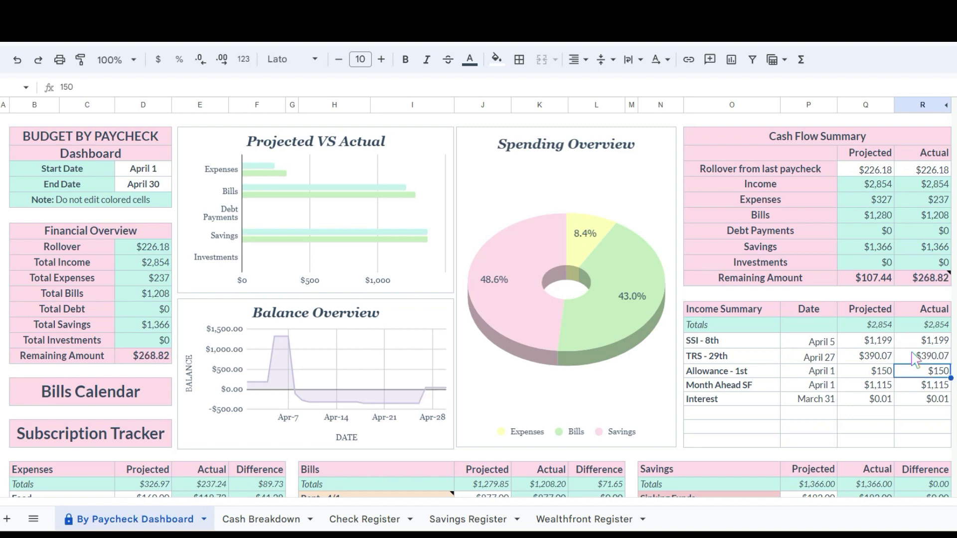
# - Compare the actual Remaining Amount in the Cash Flow Summary with the Projected column and the TRS - 29th income
pyautogui.click(937, 280)
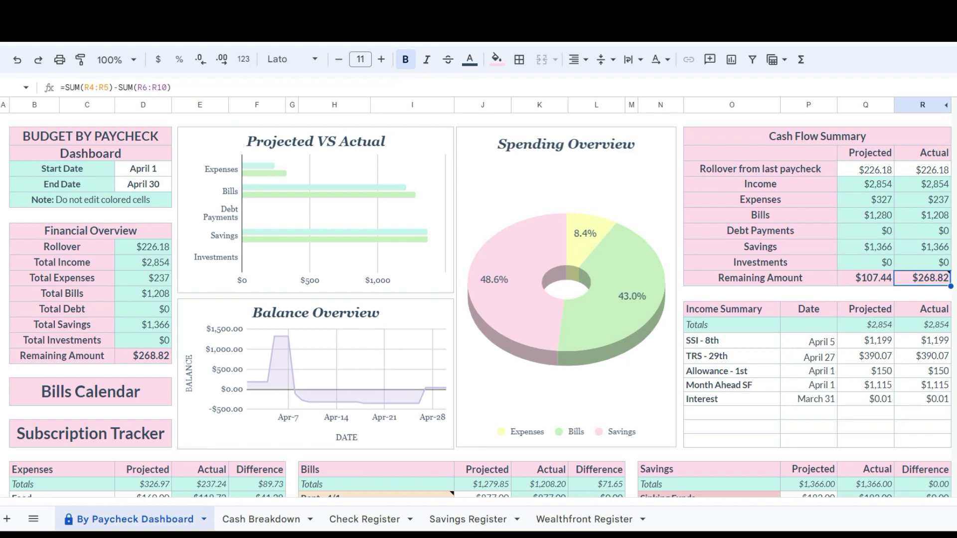
pyautogui.click(929, 357)
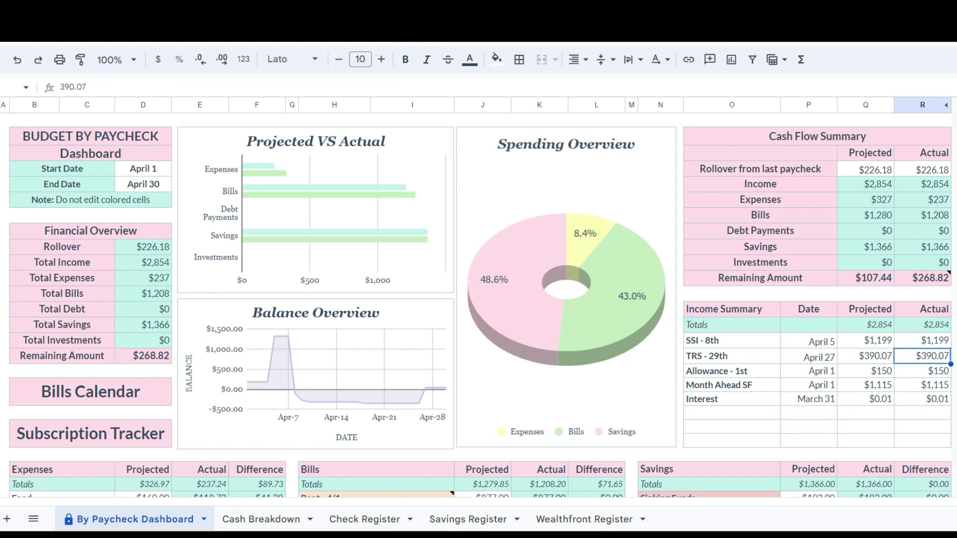
pyautogui.click(870, 153)
pyautogui.hotkey('ctrl', 'shift', 'Down')
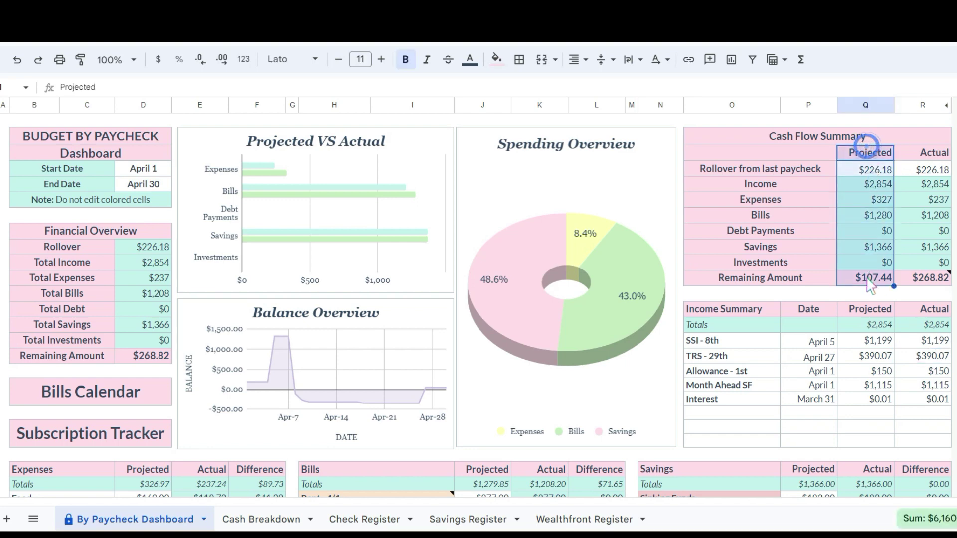
pyautogui.click(943, 279)
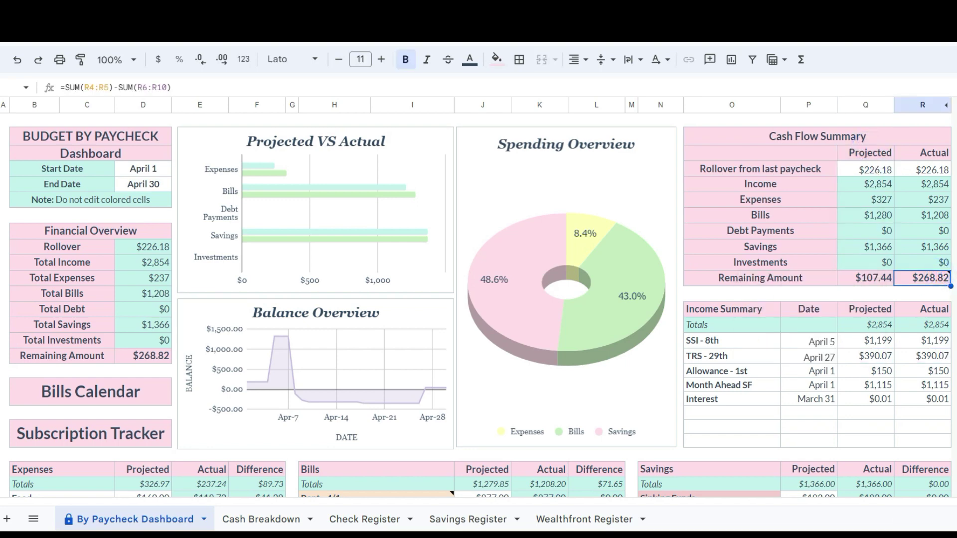
pyautogui.click(938, 293)
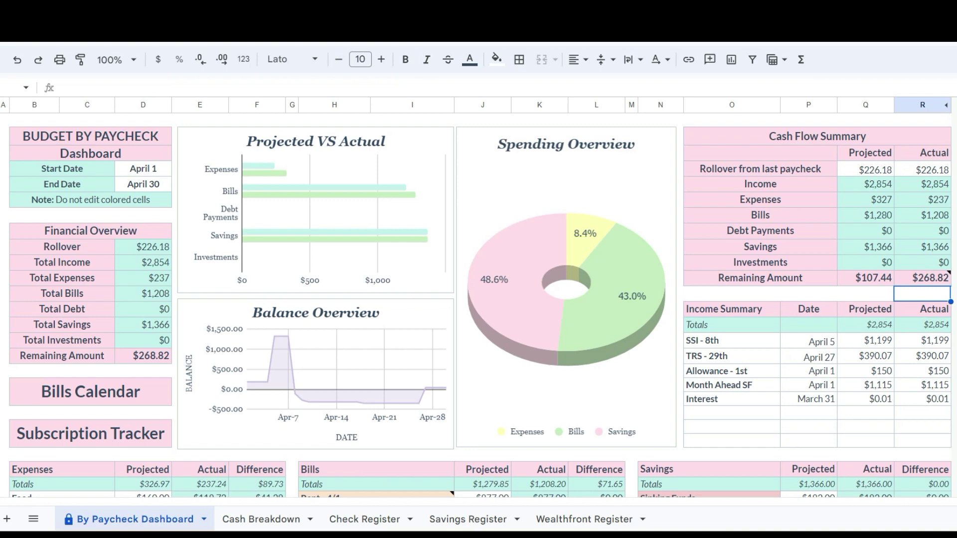
pyautogui.click(922, 278)
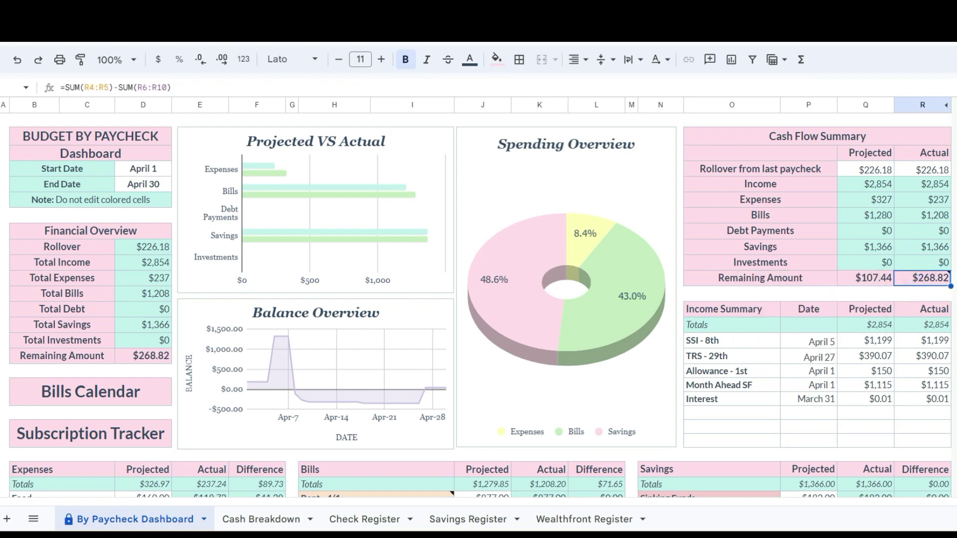
# - Clear the actual amount for TRS - 29th in the Income Summary
pyautogui.click(938, 357)
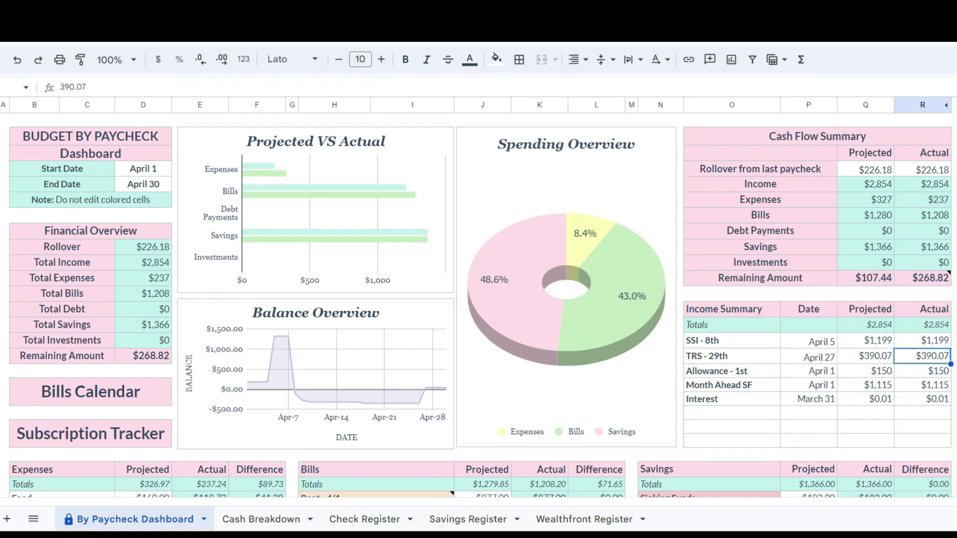
pyautogui.press('Delete')
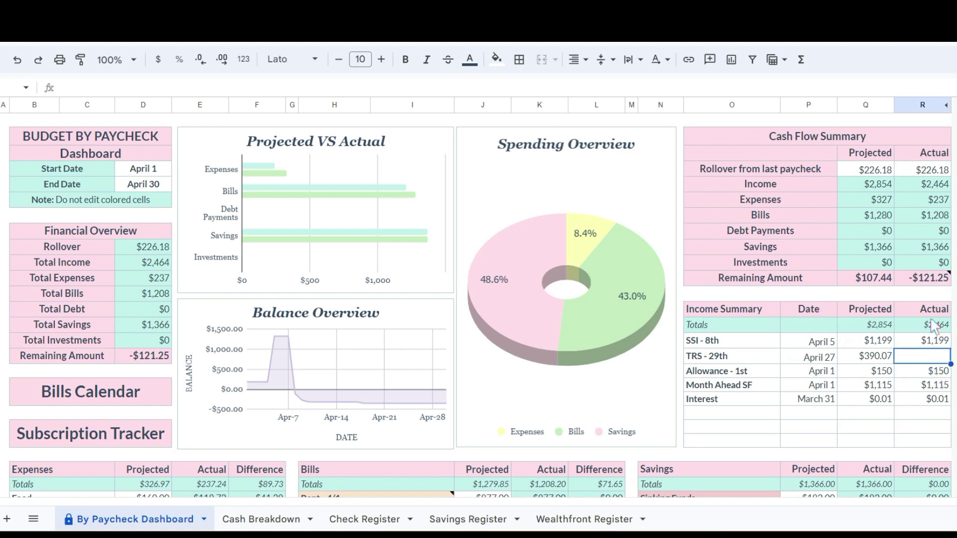
pyautogui.moveTo(929, 291)
pyautogui.click(918, 309)
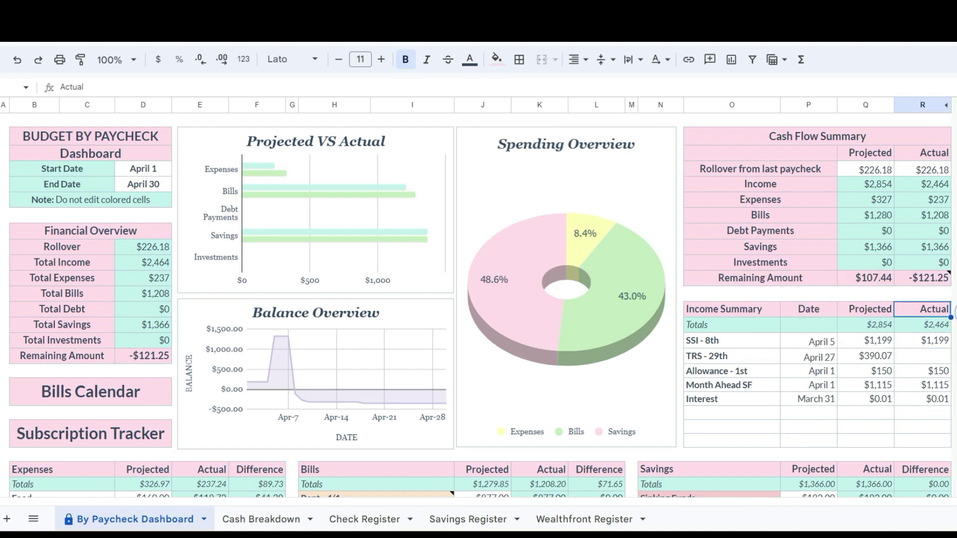